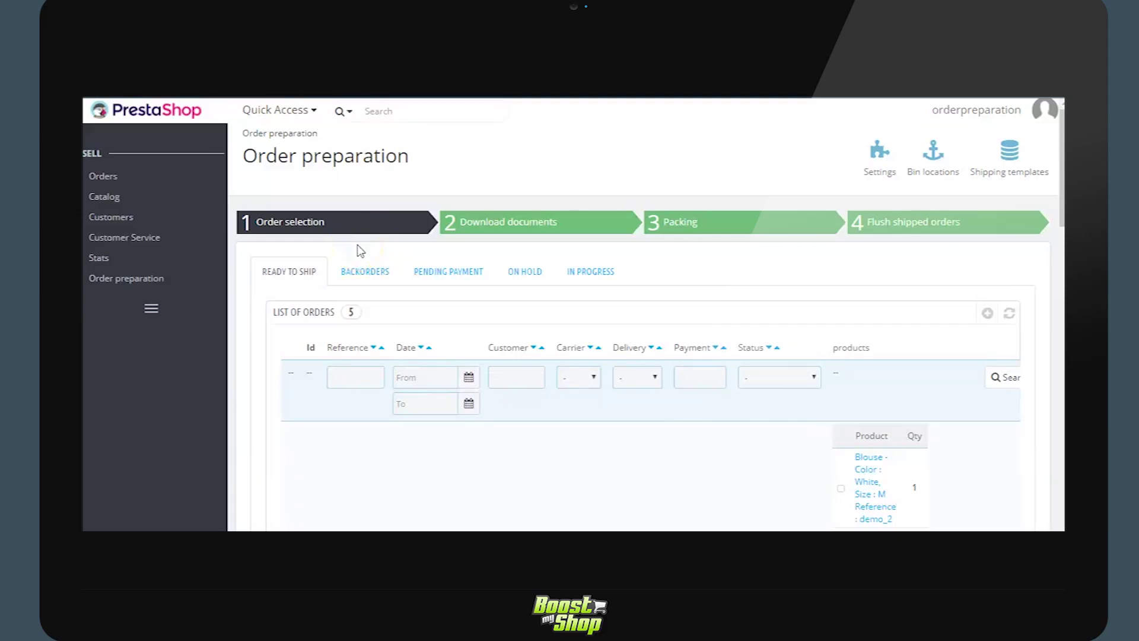
Step: Check the Backorders, Pending payment and On hold order lists; none are on hold
left_click(298, 276)
left_click(380, 277)
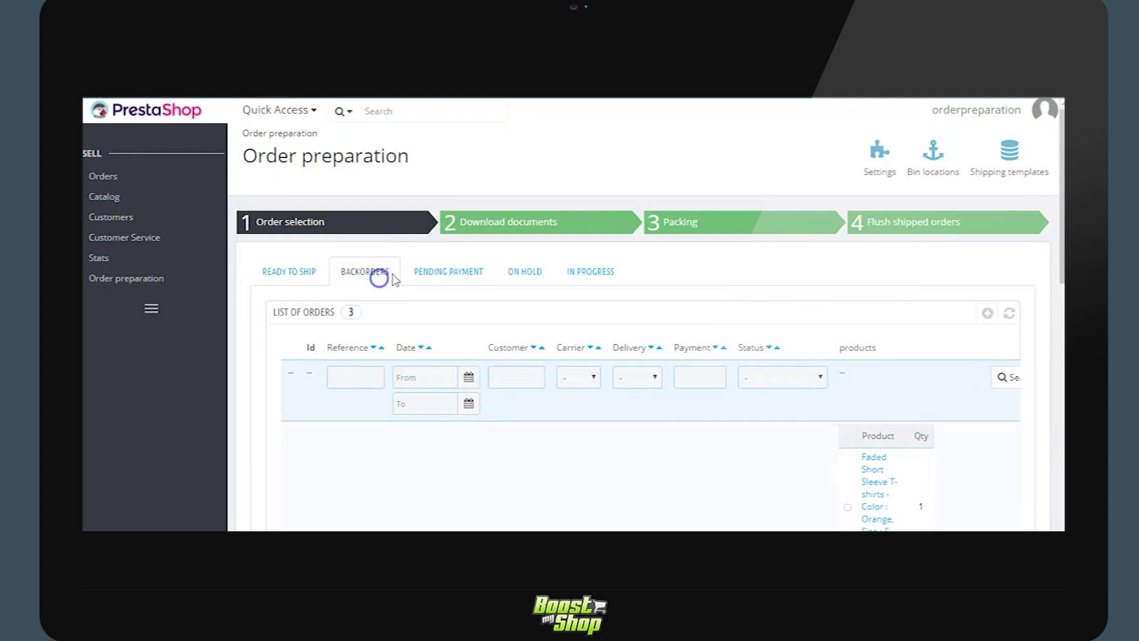
left_click(451, 273)
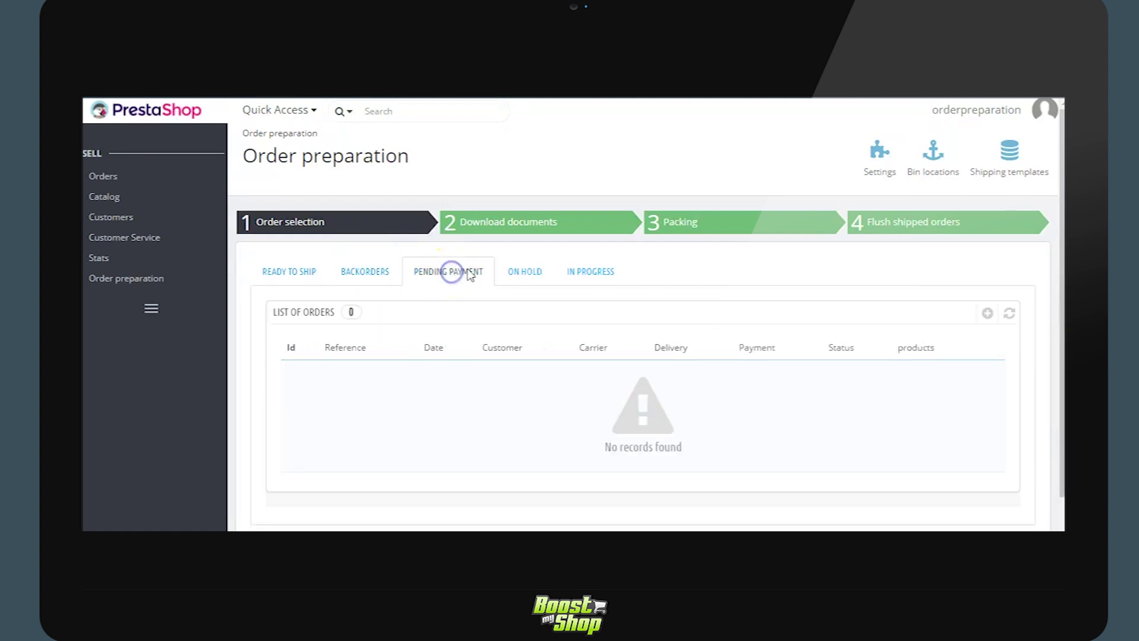
left_click(525, 282)
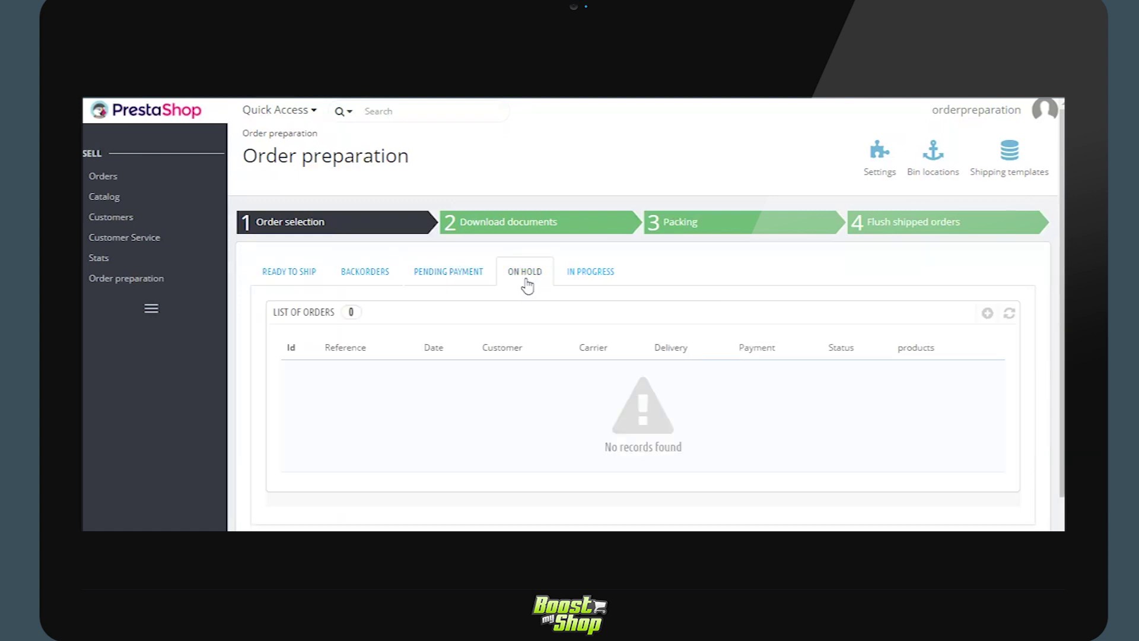
Step: On Ready to ship, tick orders 2 and 3 and bulk-add them to In Progress
left_click(284, 273)
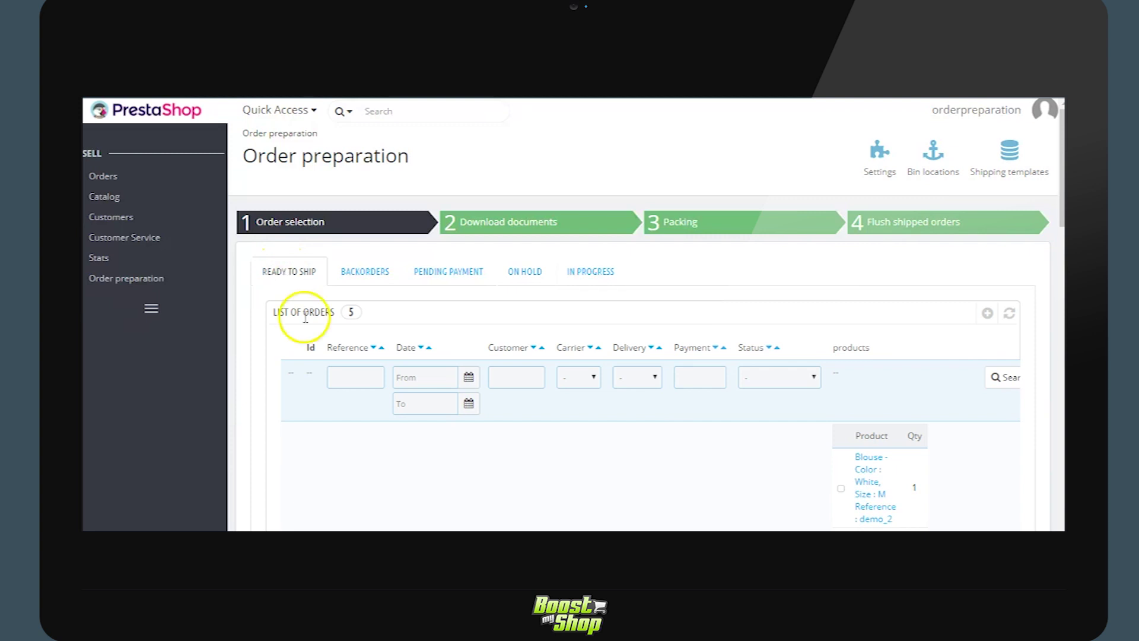
scroll(296, 320, "down", 5)
left_click(290, 288)
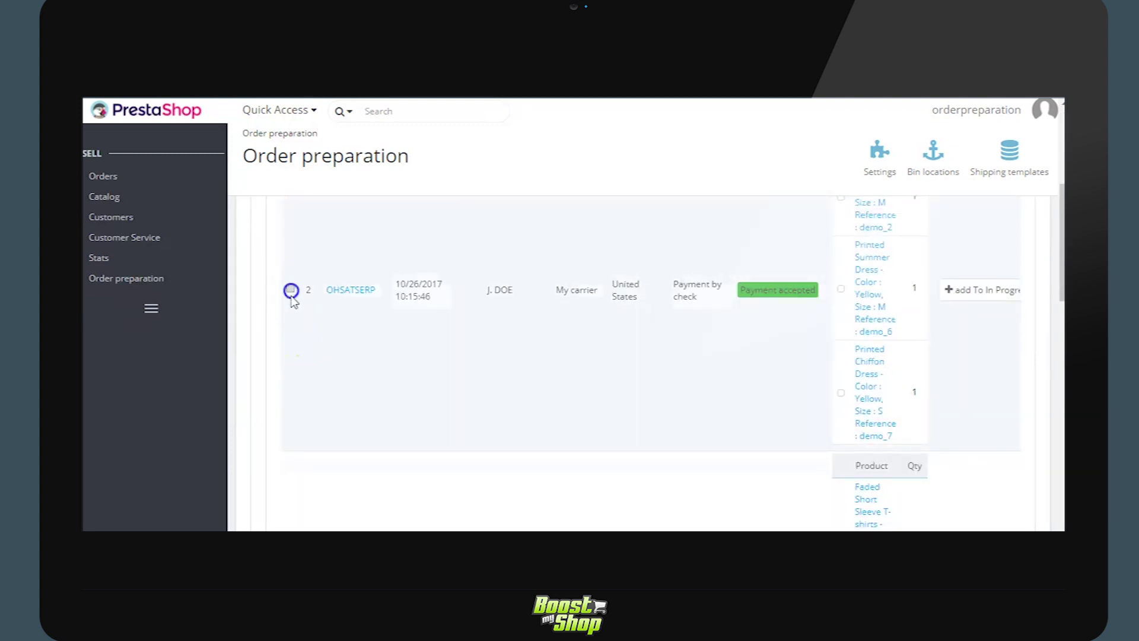
scroll(308, 343, "down", 4)
left_click(288, 394)
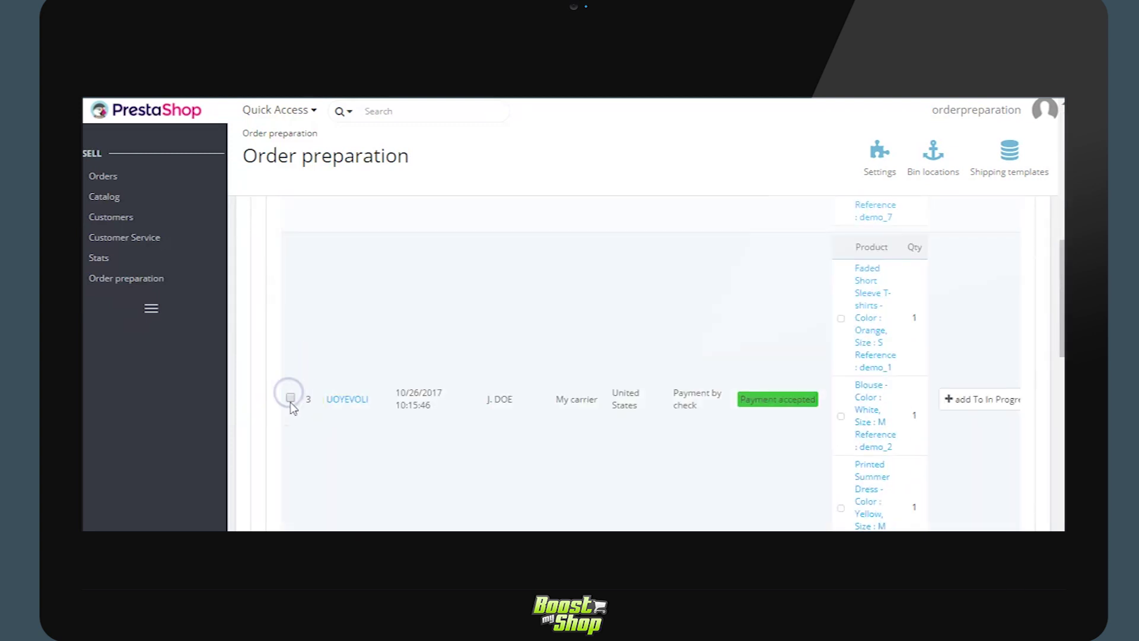
scroll(309, 421, "down", 10)
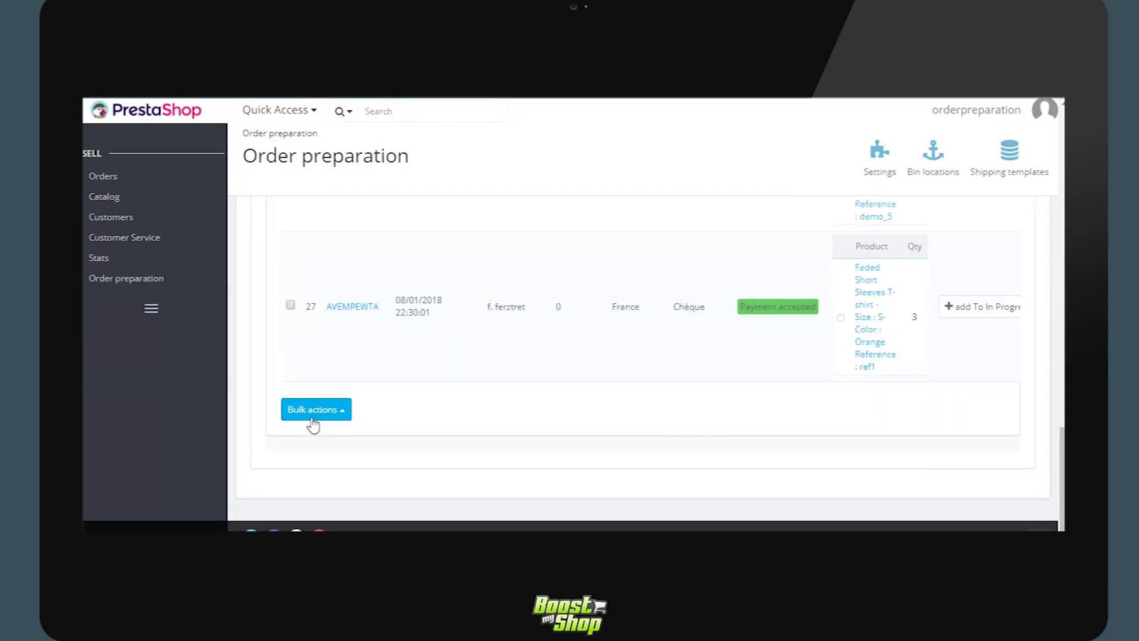
left_click(313, 413)
left_click(312, 377)
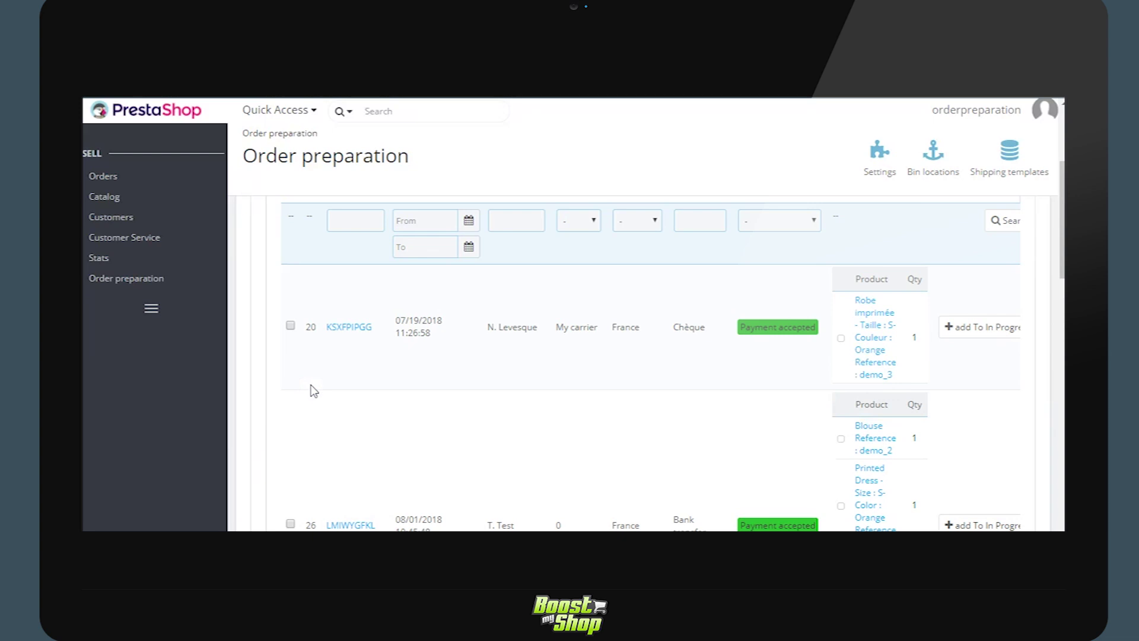
scroll(314, 391, "up", 3)
Step: Review the In Progress list of 3 orders marked Preparation in progress
left_click(584, 277)
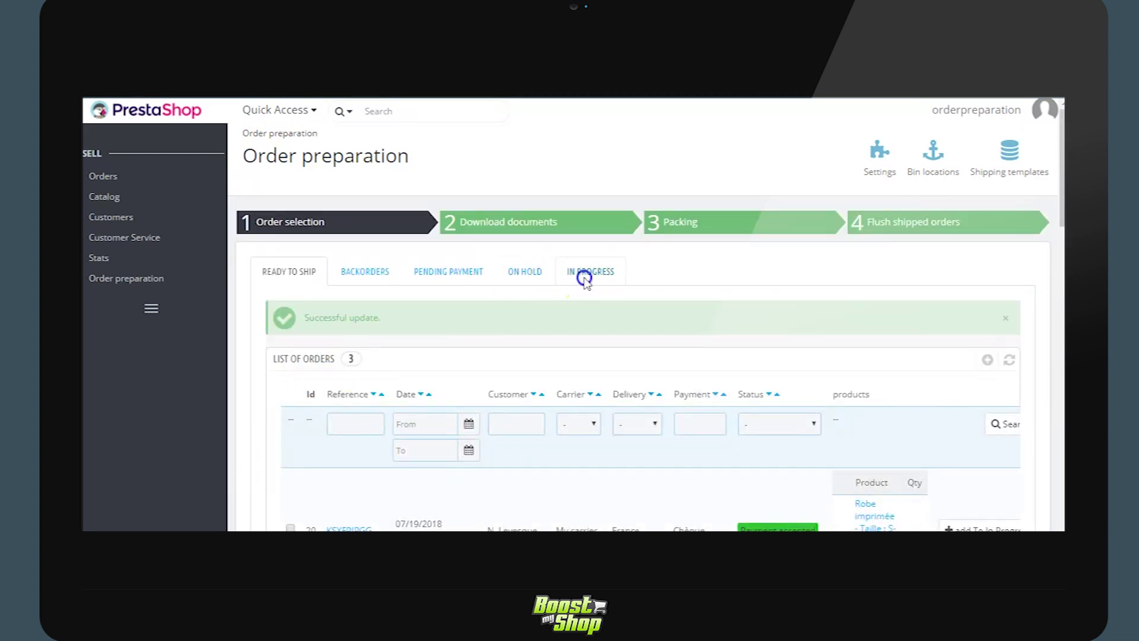
left_click(433, 372)
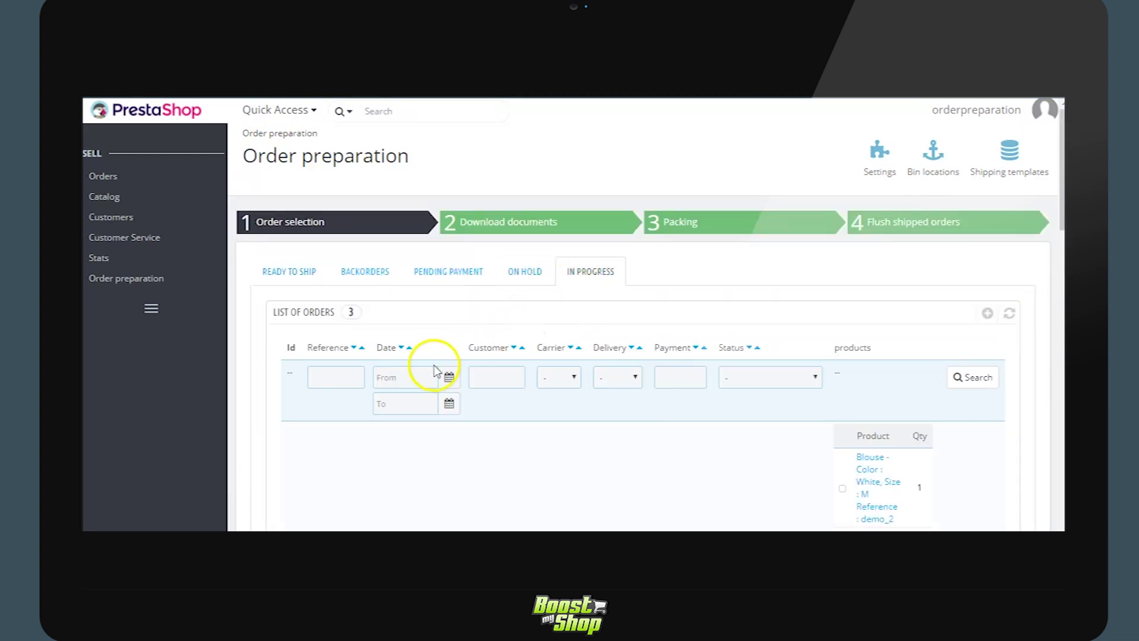
scroll(433, 359, "down", 1)
scroll(433, 360, "down", 3)
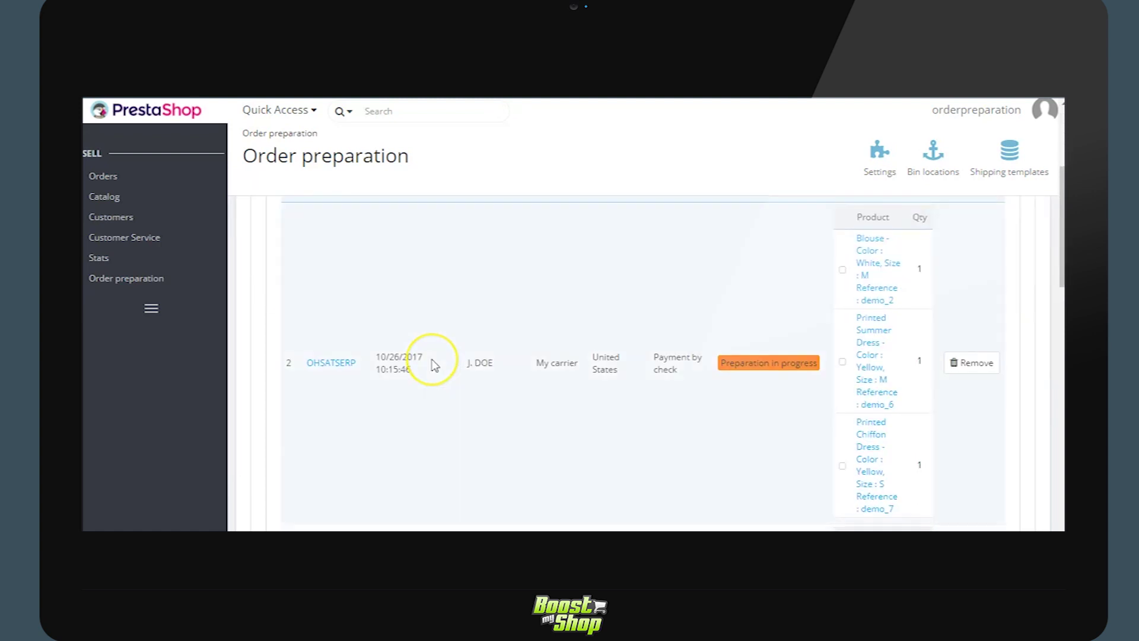
scroll(433, 363, "up", 4)
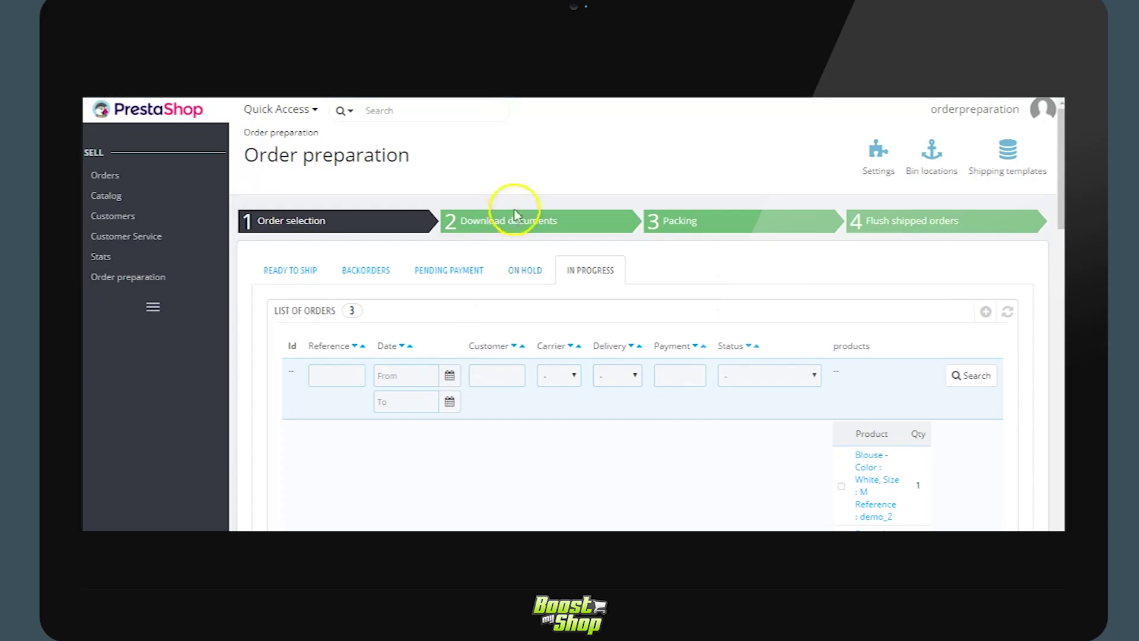
Step: Download the picking documents, opening the Global picklist PDF for 3 orders and 7 products
left_click(509, 225)
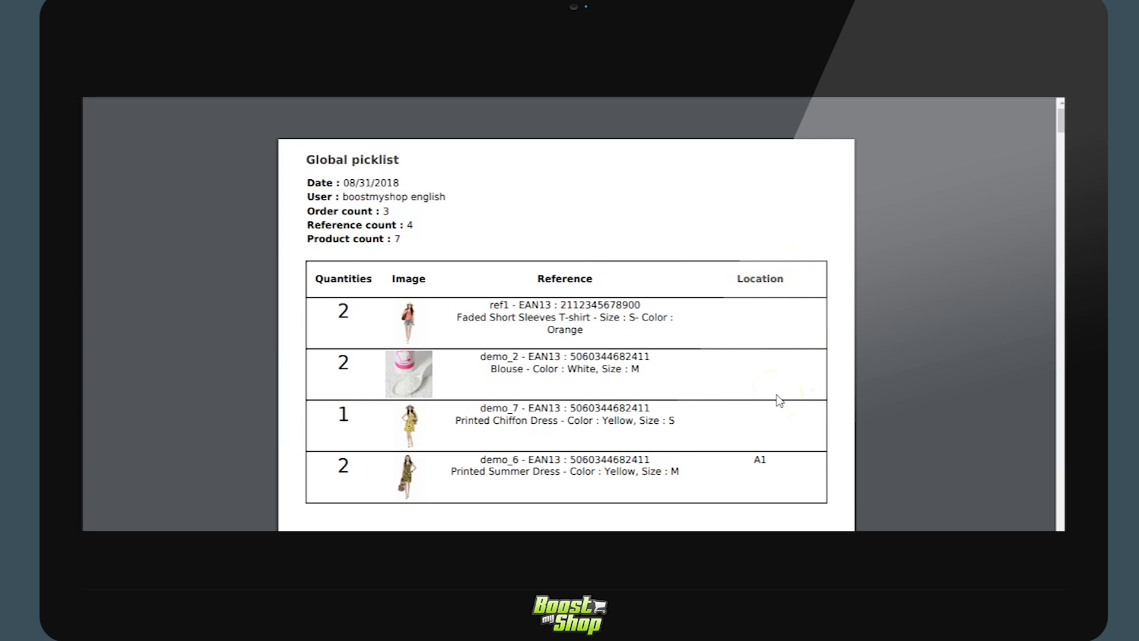
Step: Scroll through the PDF's per-order picking sheets, delivery slips and invoices
scroll(779, 401, "down", 10)
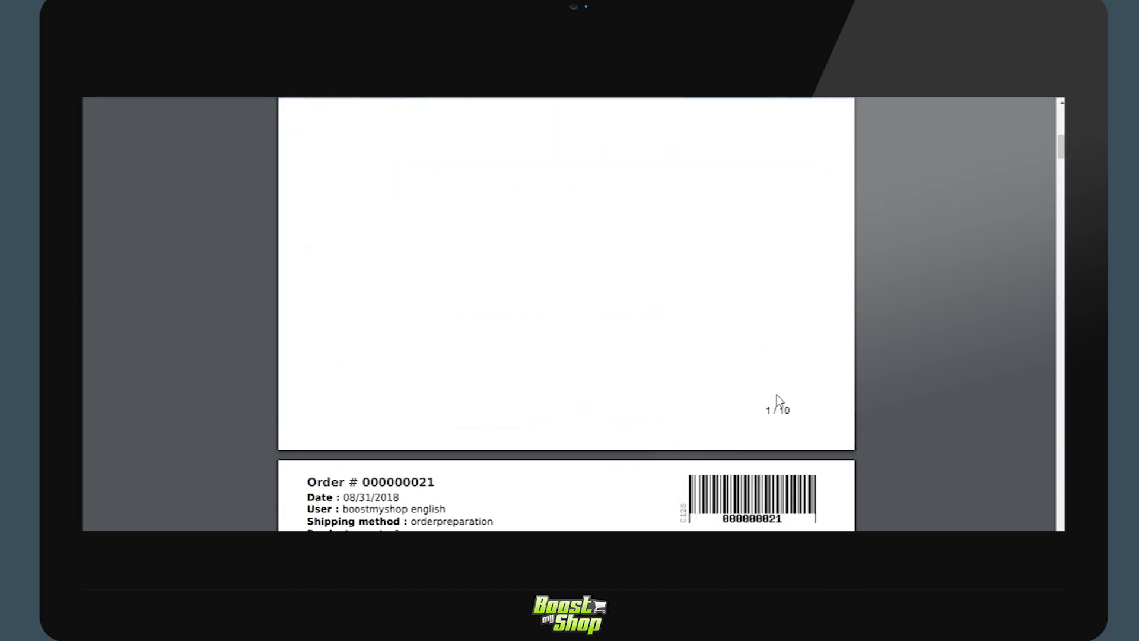
scroll(779, 400, "down", 4)
scroll(778, 400, "up", 1)
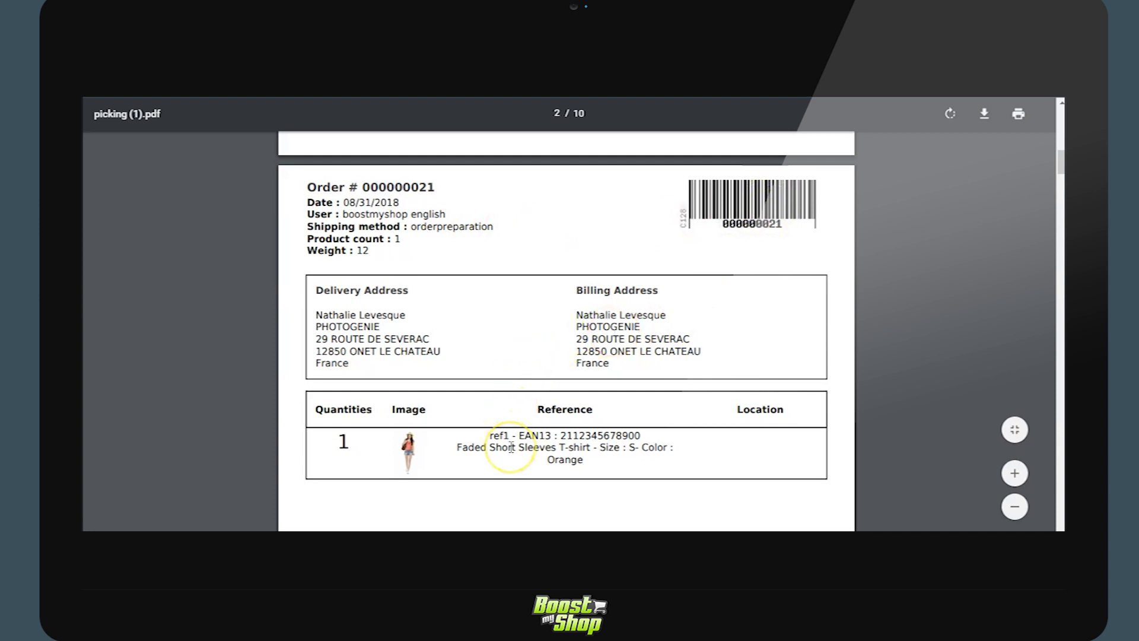
scroll(512, 450, "down", 10)
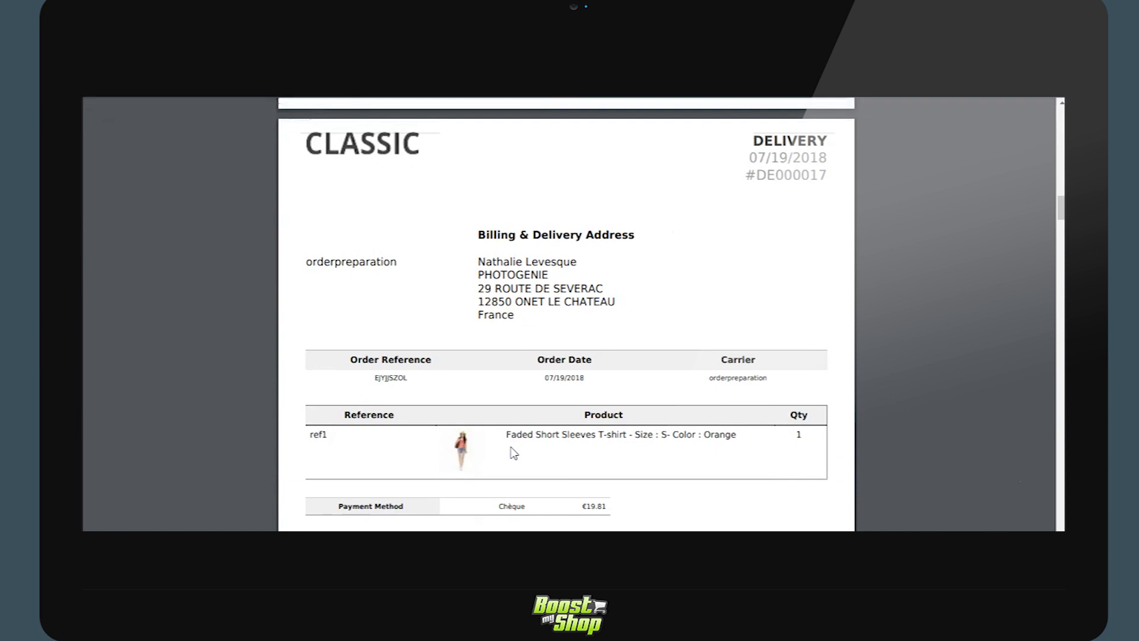
scroll(618, 349, "down", 8)
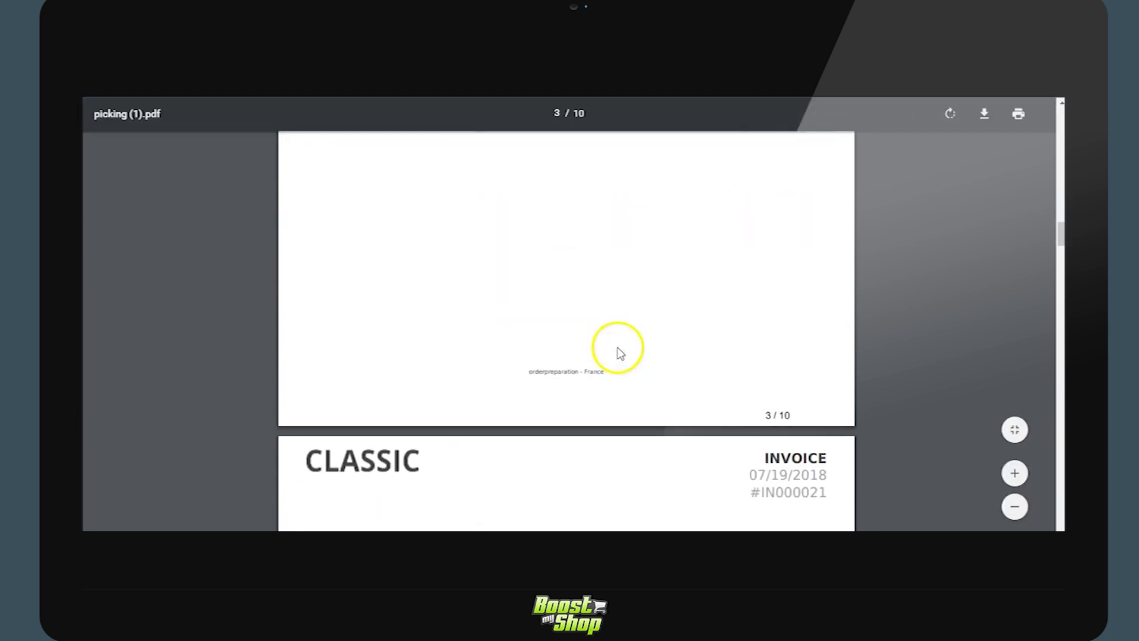
scroll(618, 352, "down", 5)
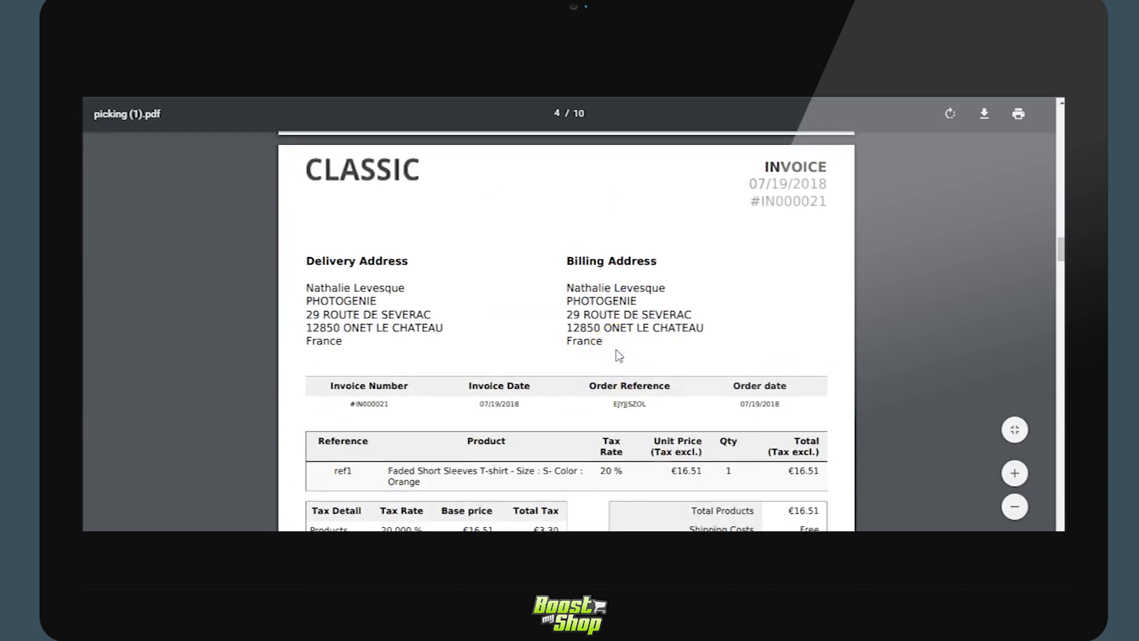
scroll(616, 350, "down", 5)
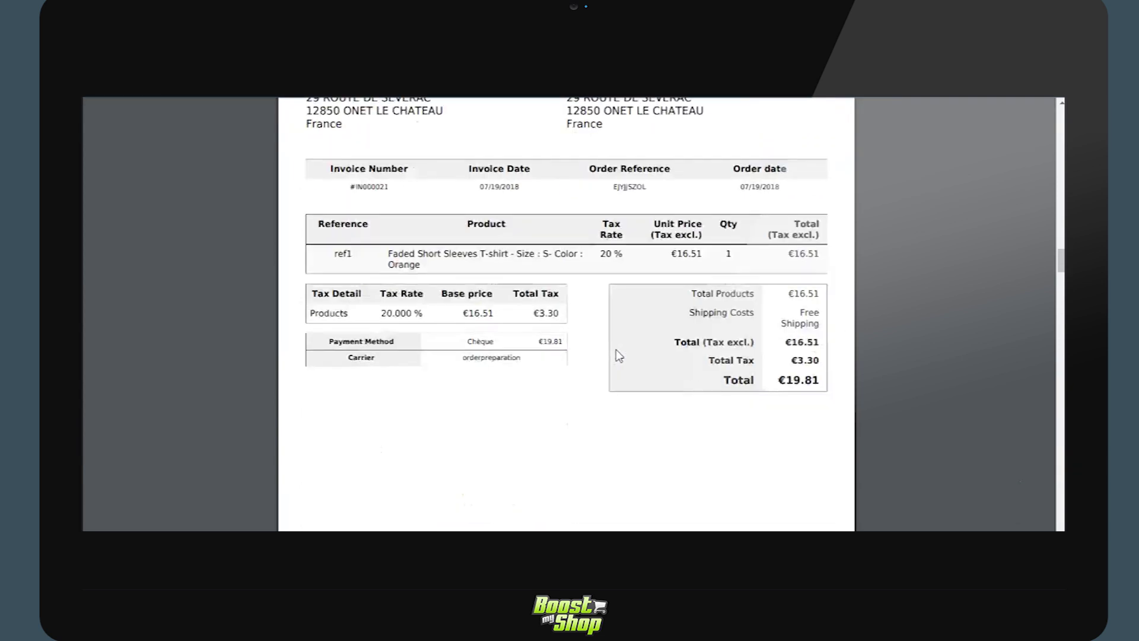
scroll(617, 353, "down", 10)
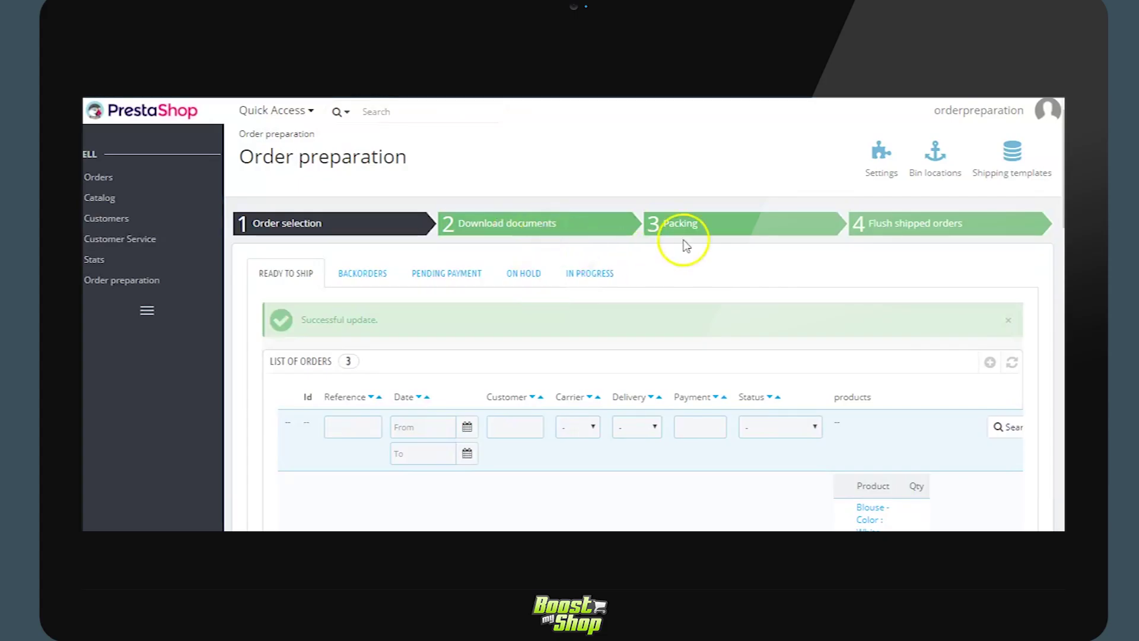
Step: Go to order packing and load the second in-progress order's packing details
left_click(688, 229)
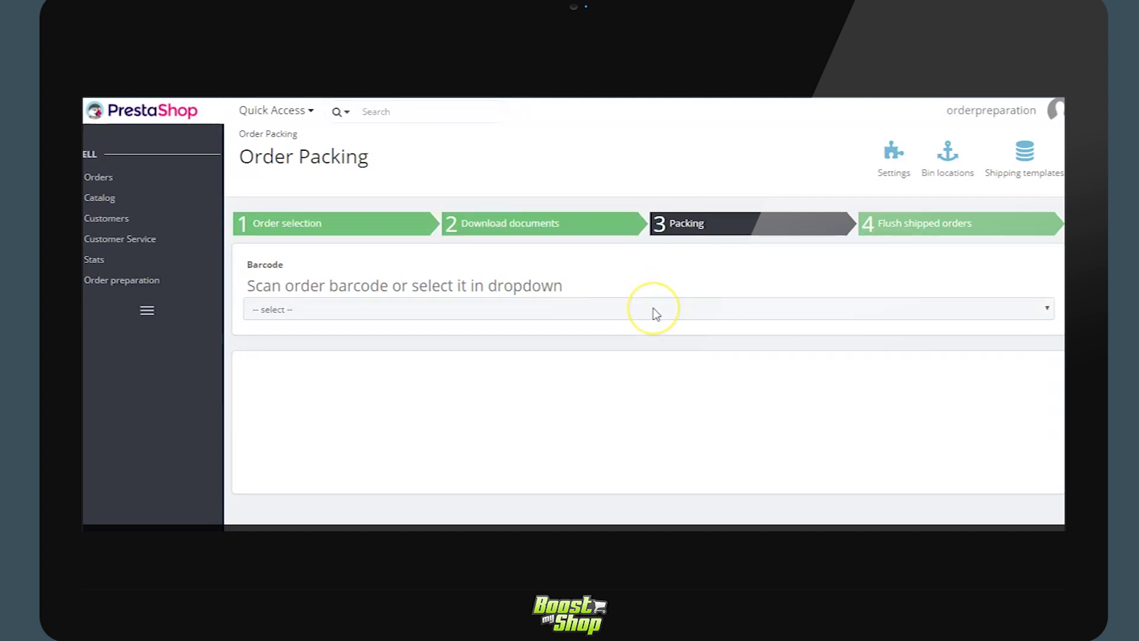
left_click(653, 308)
left_click(631, 354)
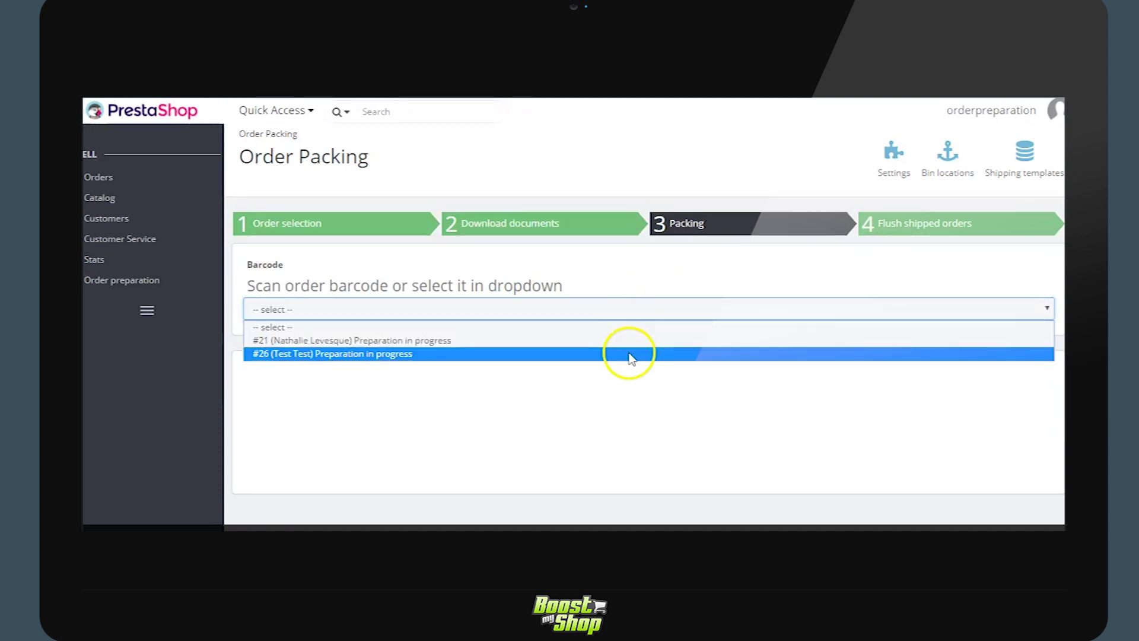
left_click(679, 115)
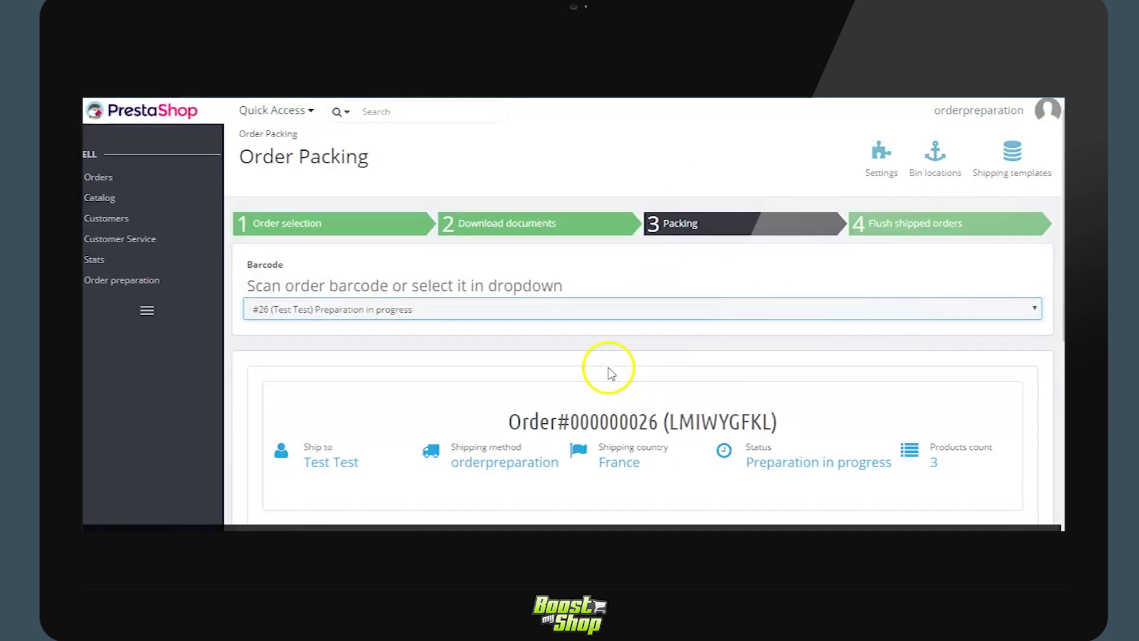
scroll(609, 368, "down", 1)
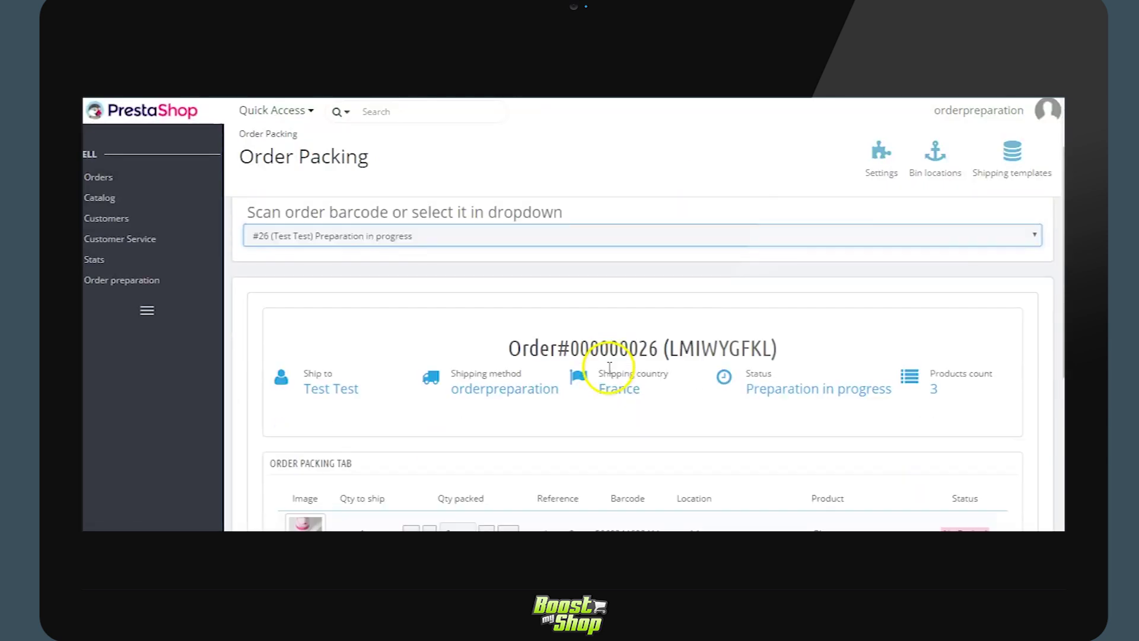
scroll(610, 368, "down", 2)
scroll(611, 368, "up", 1)
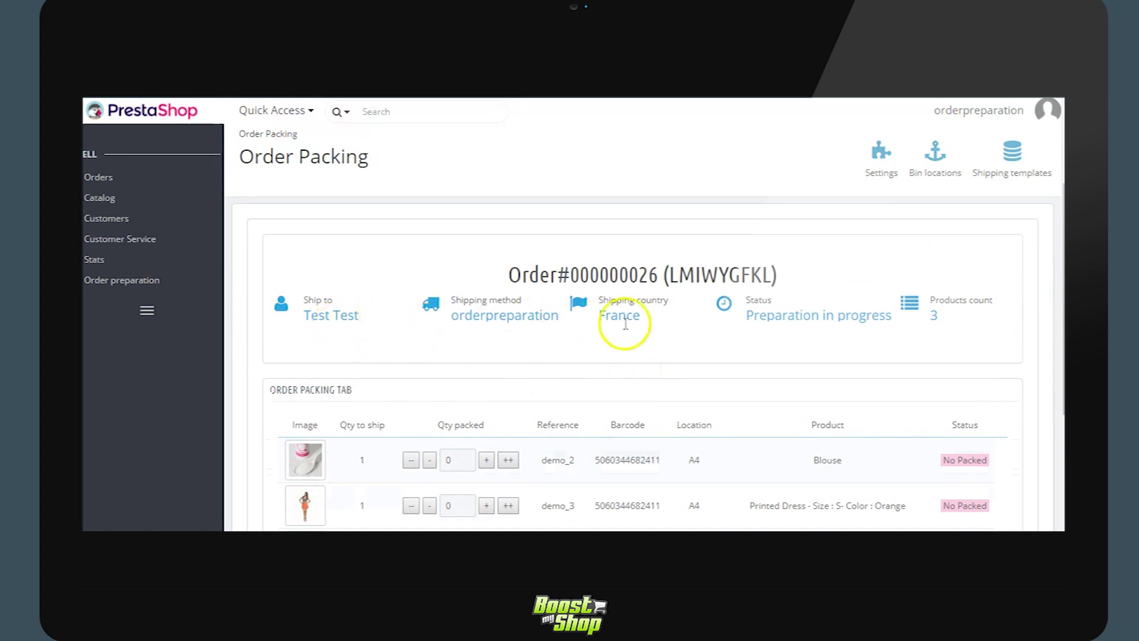
scroll(596, 411, "down", 3)
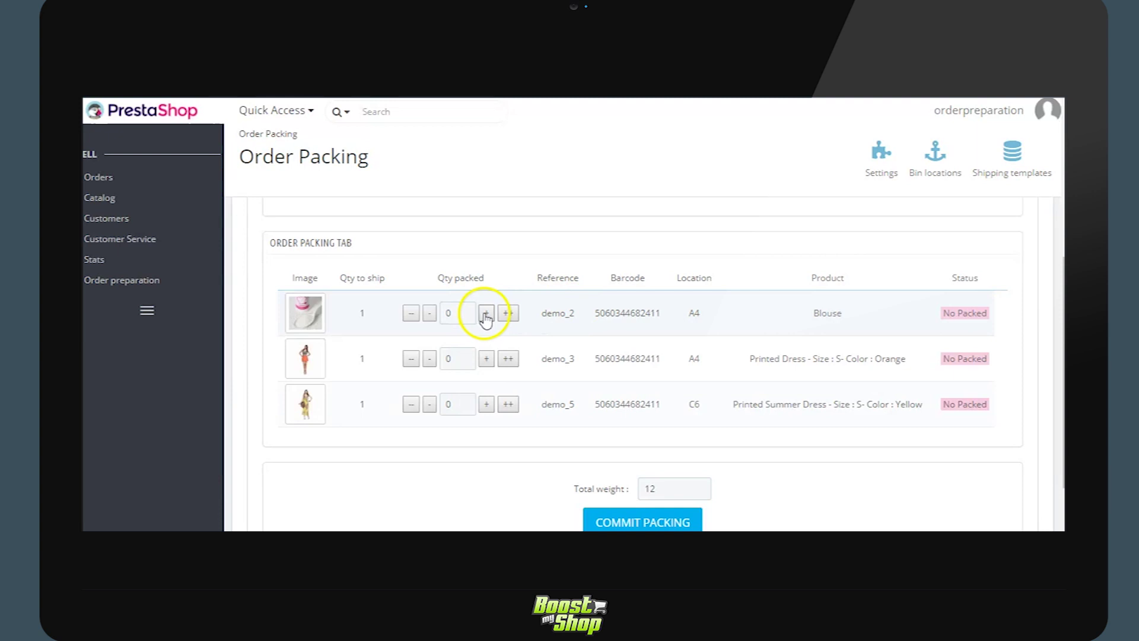
Step: Mark the Blouse, orange Printed Dress and yellow Printed Summer Dress packed, keeping total weight 12
left_click(486, 314)
left_click(486, 359)
left_click(486, 404)
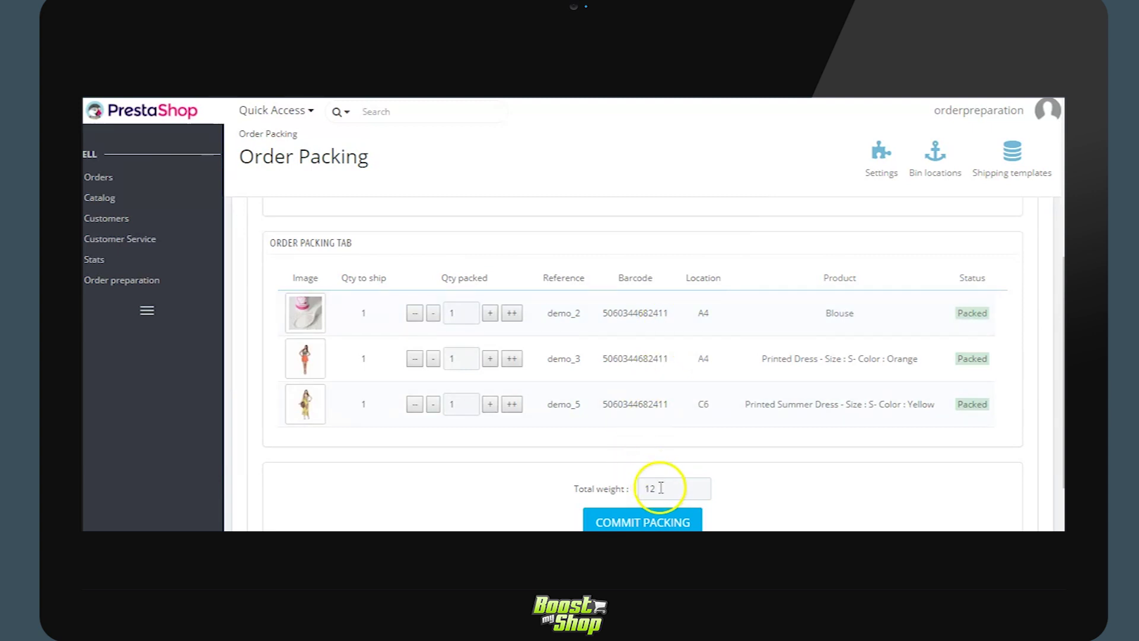
left_click_drag(661, 487, 641, 488)
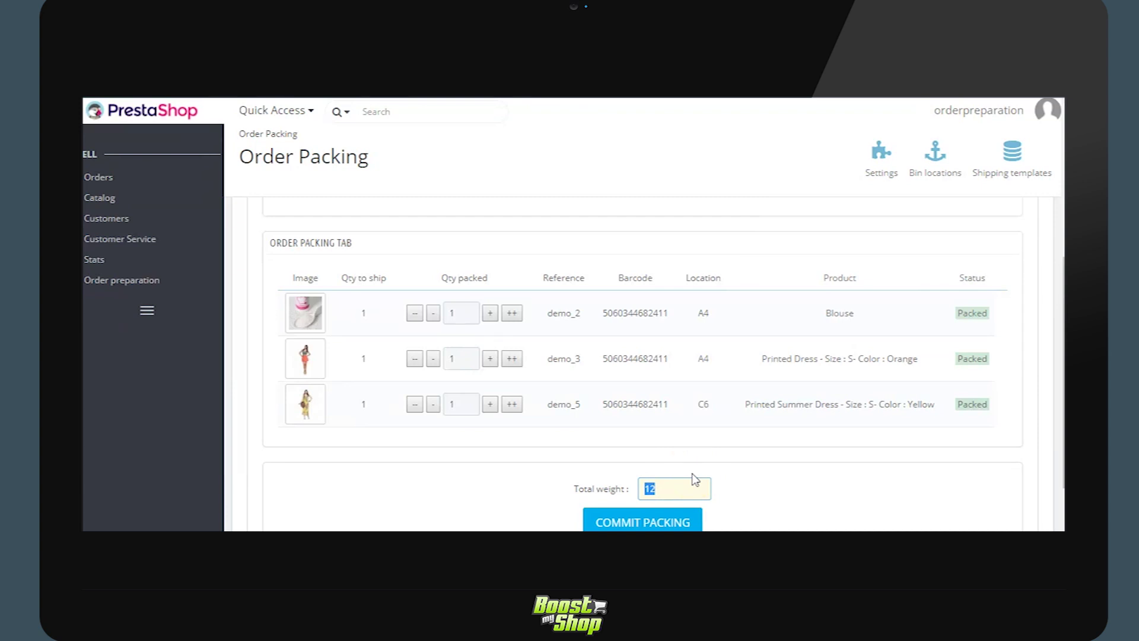
key("Right")
scroll(692, 478, "down", 1)
Step: Commit the order's packing and download its shipping label
left_click(677, 464)
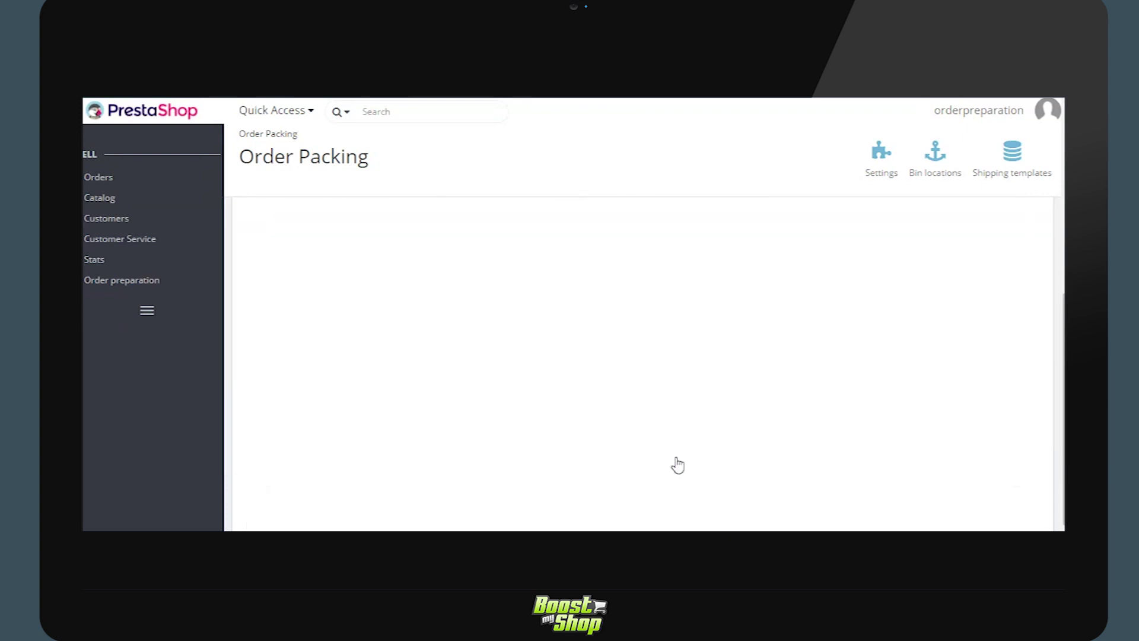
scroll(677, 464, "up", 2)
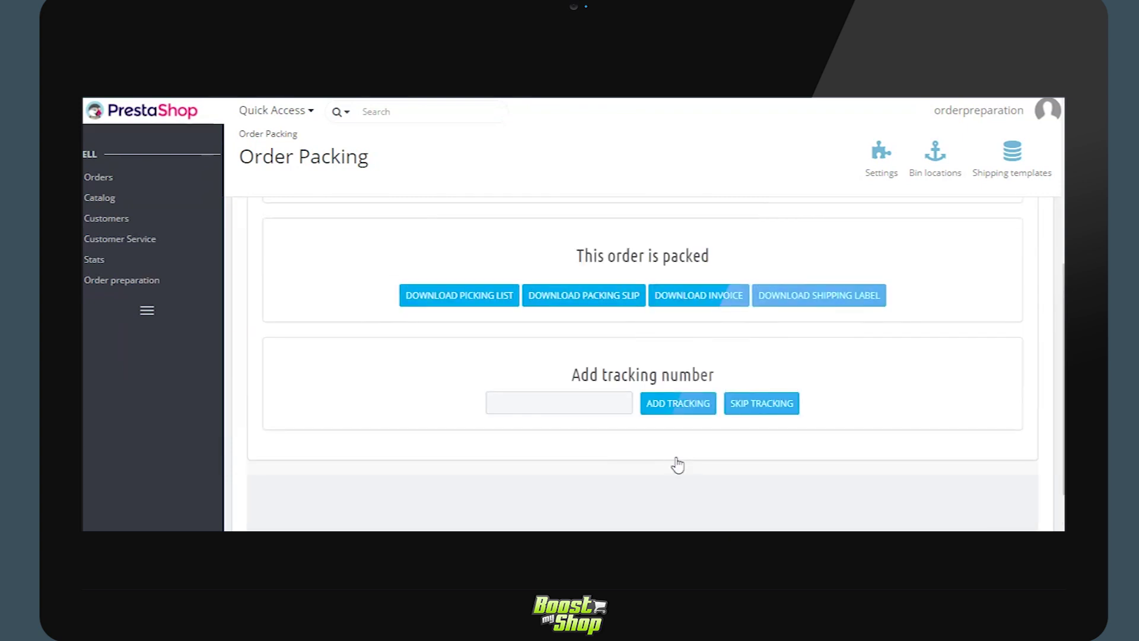
scroll(677, 457, "up", 1)
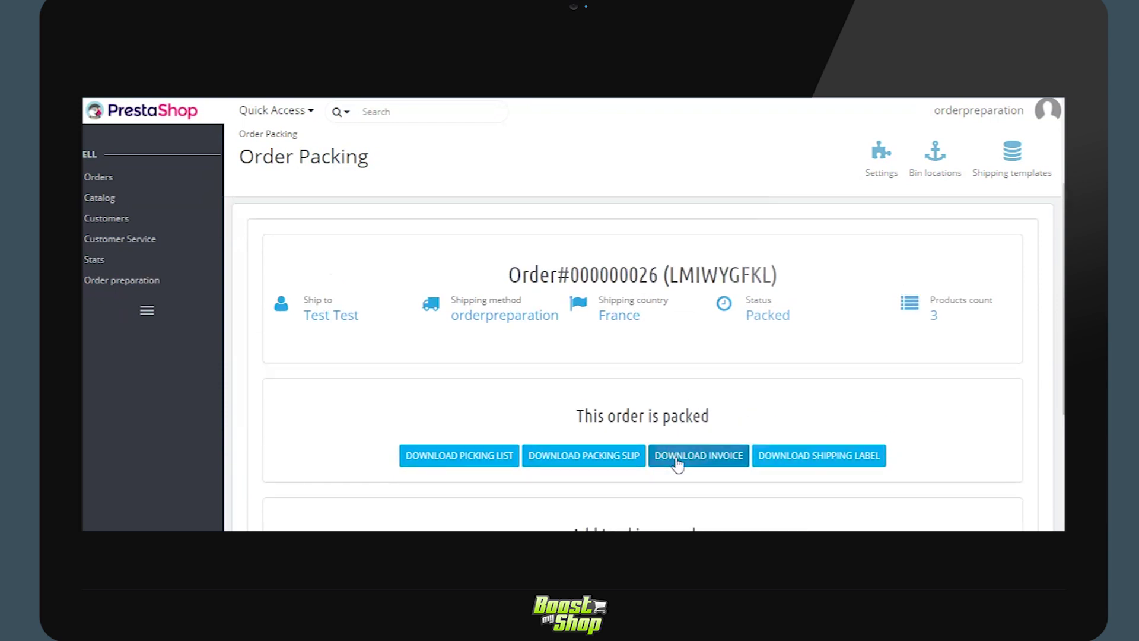
scroll(677, 465, "down", 1)
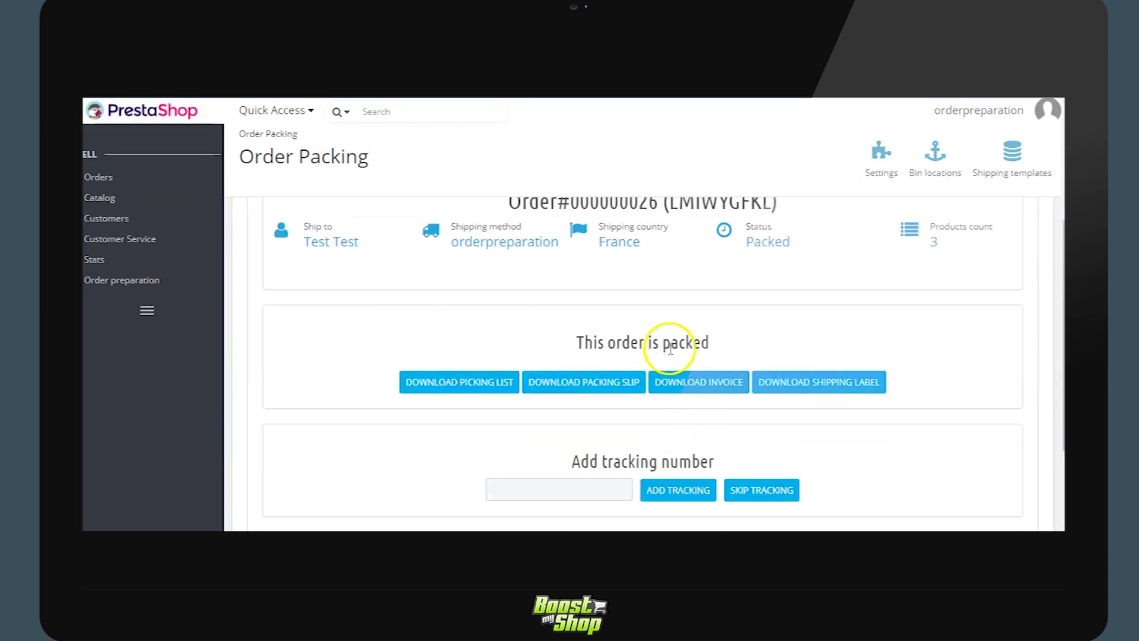
left_click(808, 391)
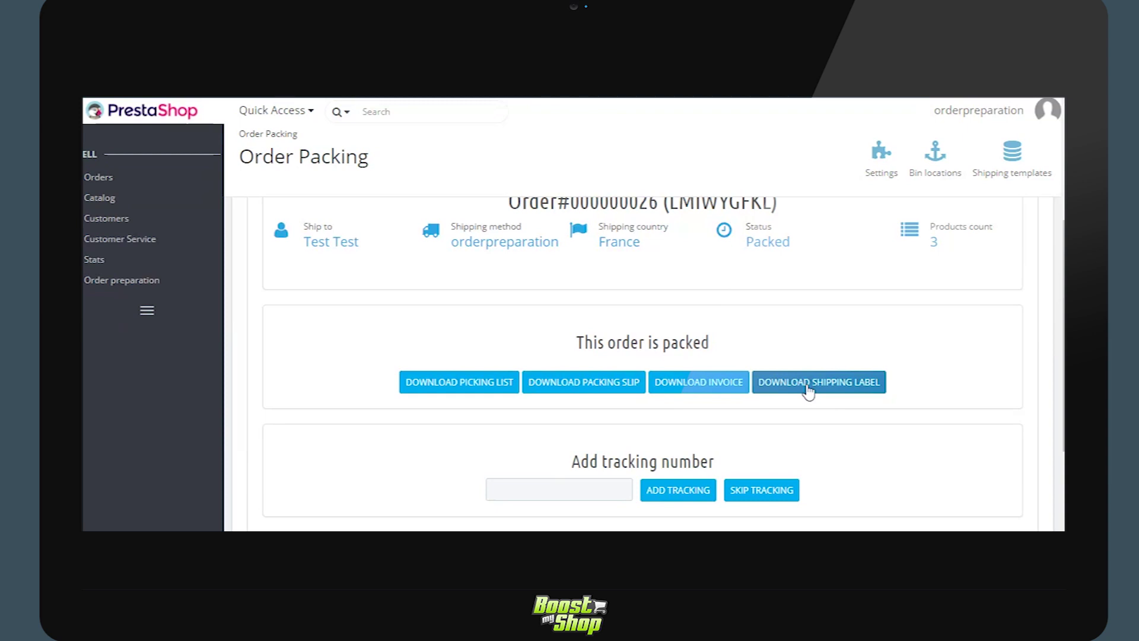
Step: Add tracking number 123456 to the packed order
left_click(590, 487)
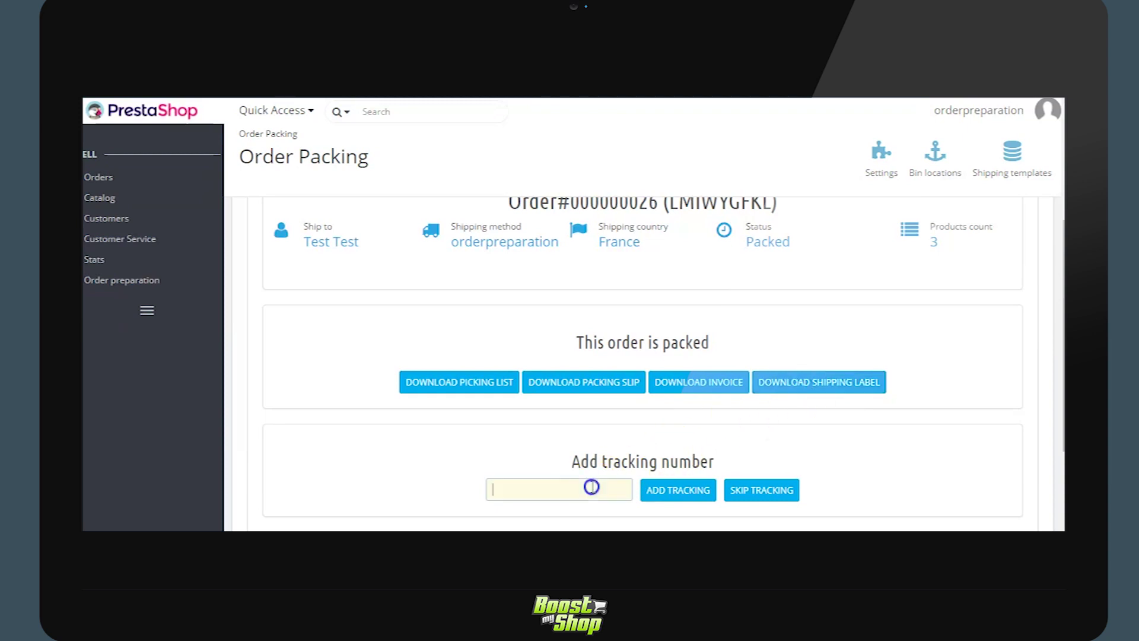
type("123456")
left_click(660, 495)
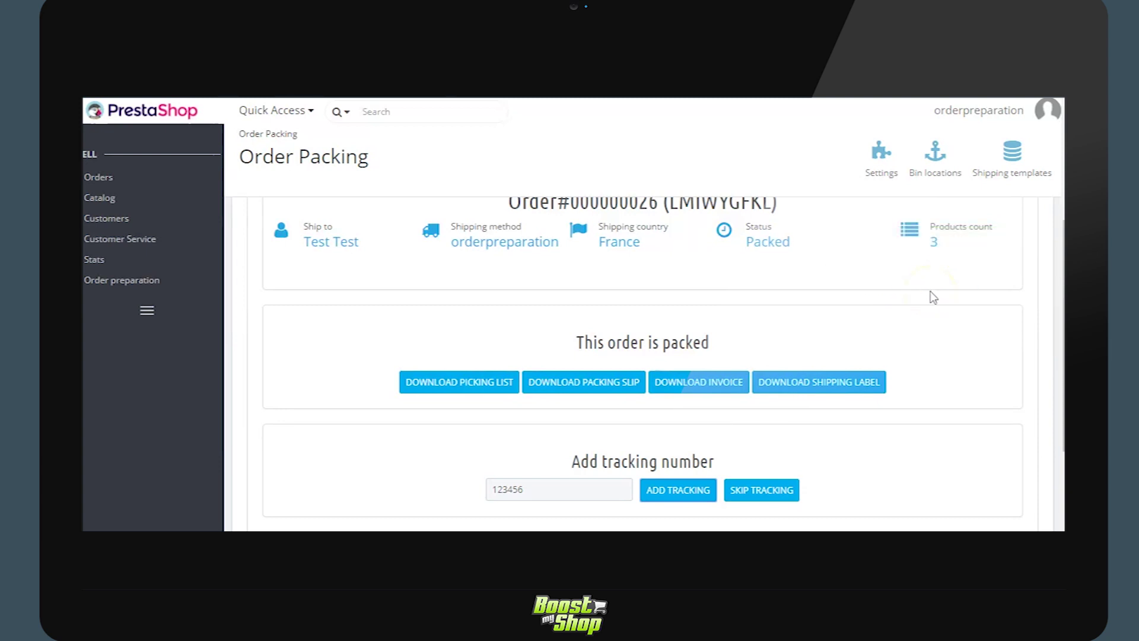
Step: Load the other in-progress order, pack its orange Faded Short Sleeves T-shirt and commit packing
scroll(498, 277, "up", 4)
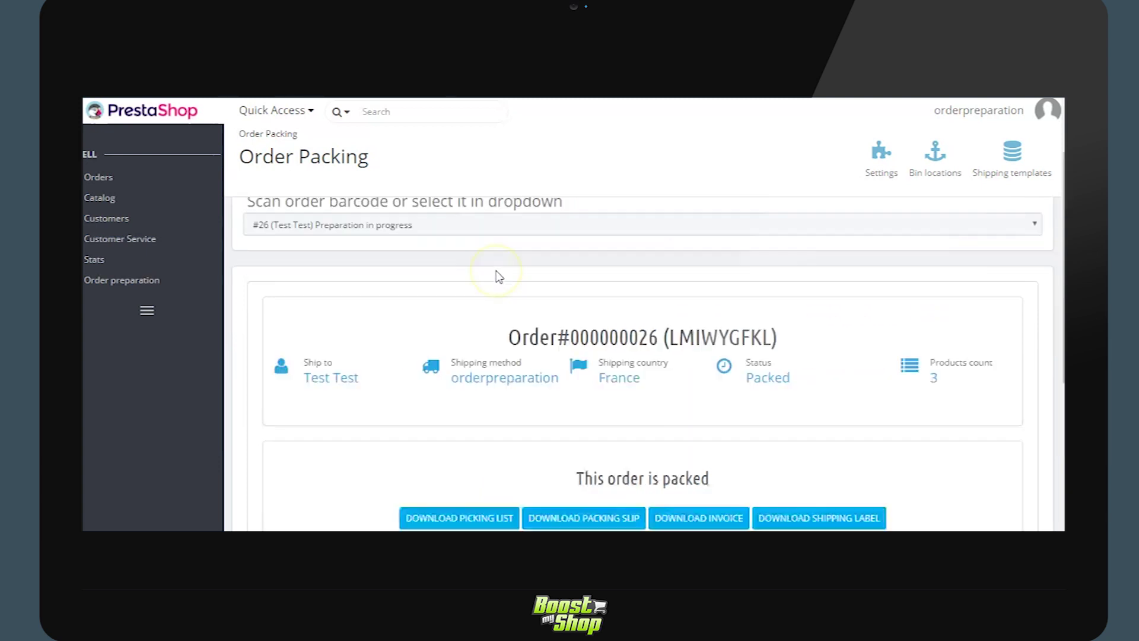
left_click(452, 306)
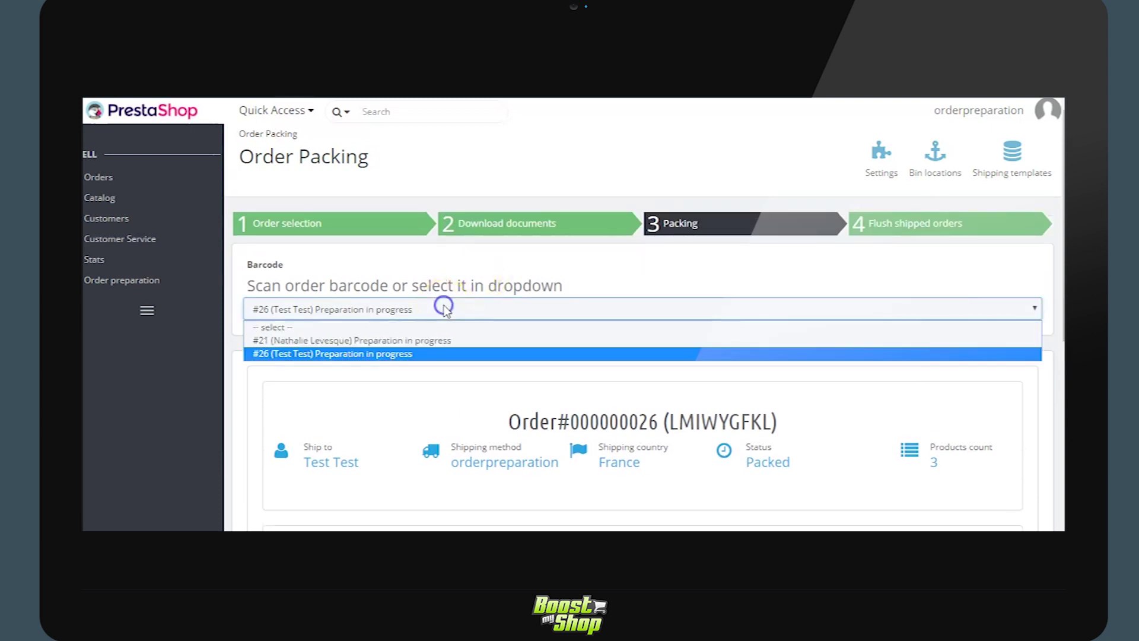
left_click(432, 333)
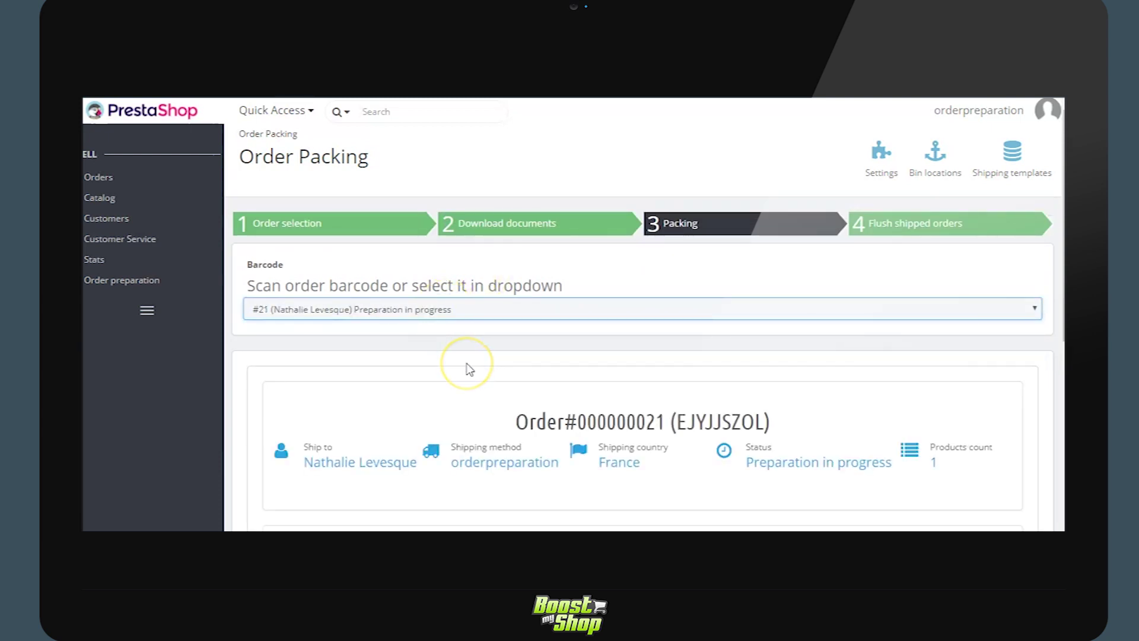
scroll(467, 365, "down", 4)
left_click(482, 386)
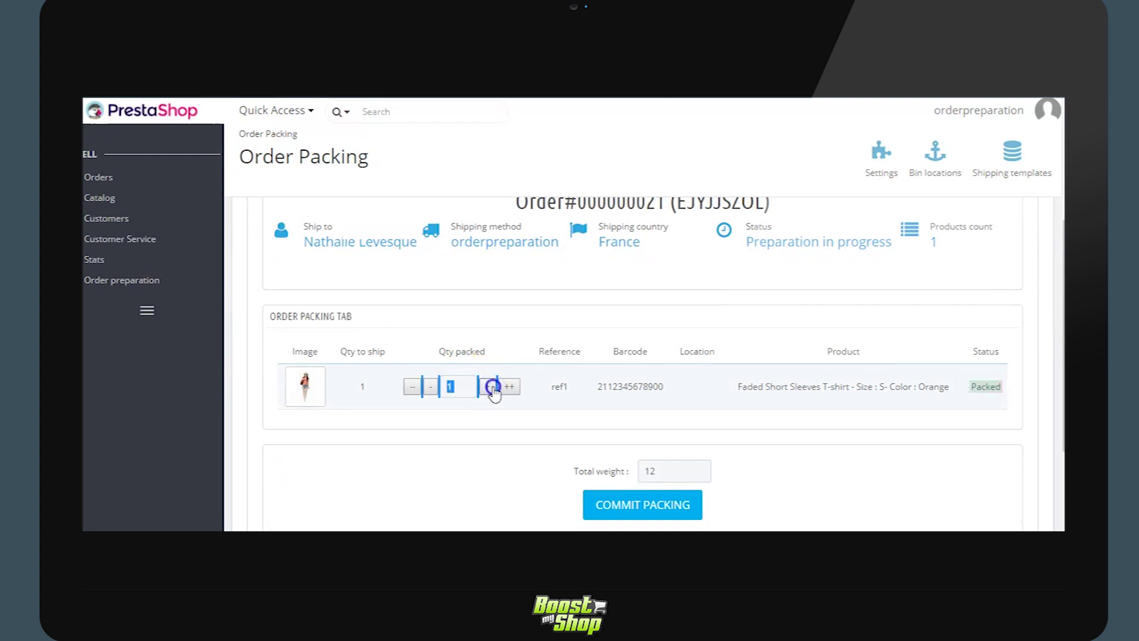
left_click(492, 387)
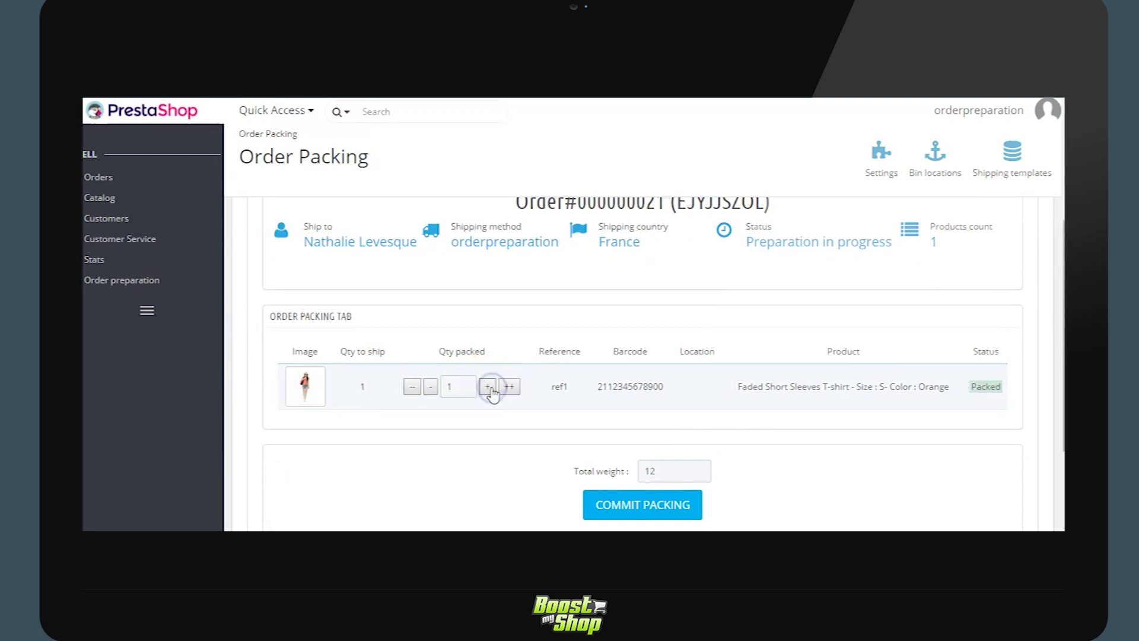
left_click(601, 518)
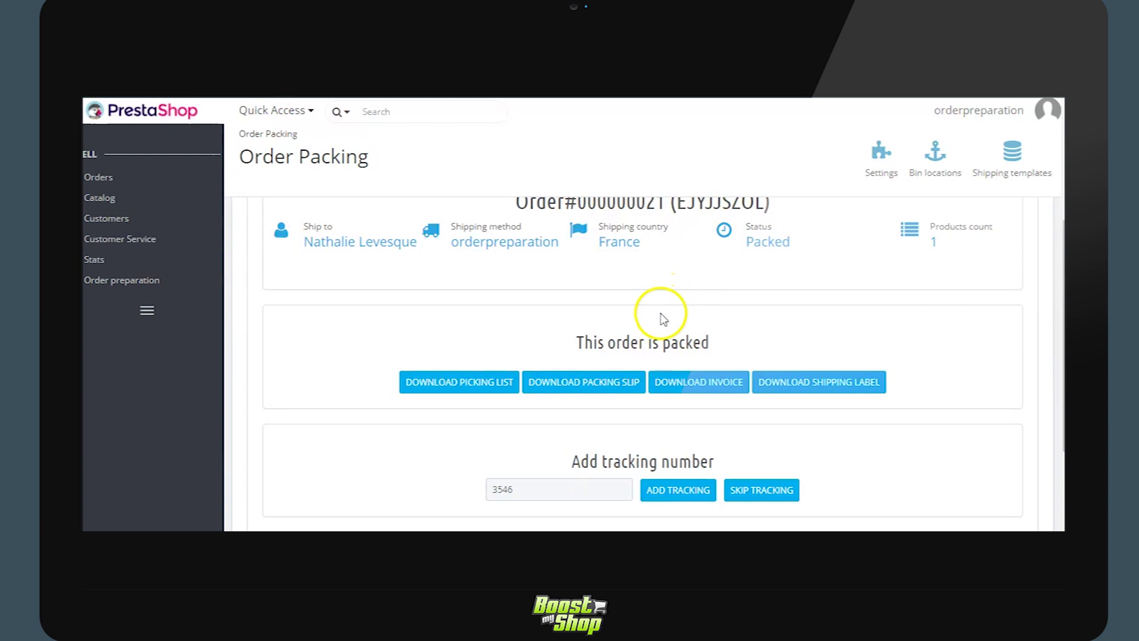
scroll(679, 314, "up", 4)
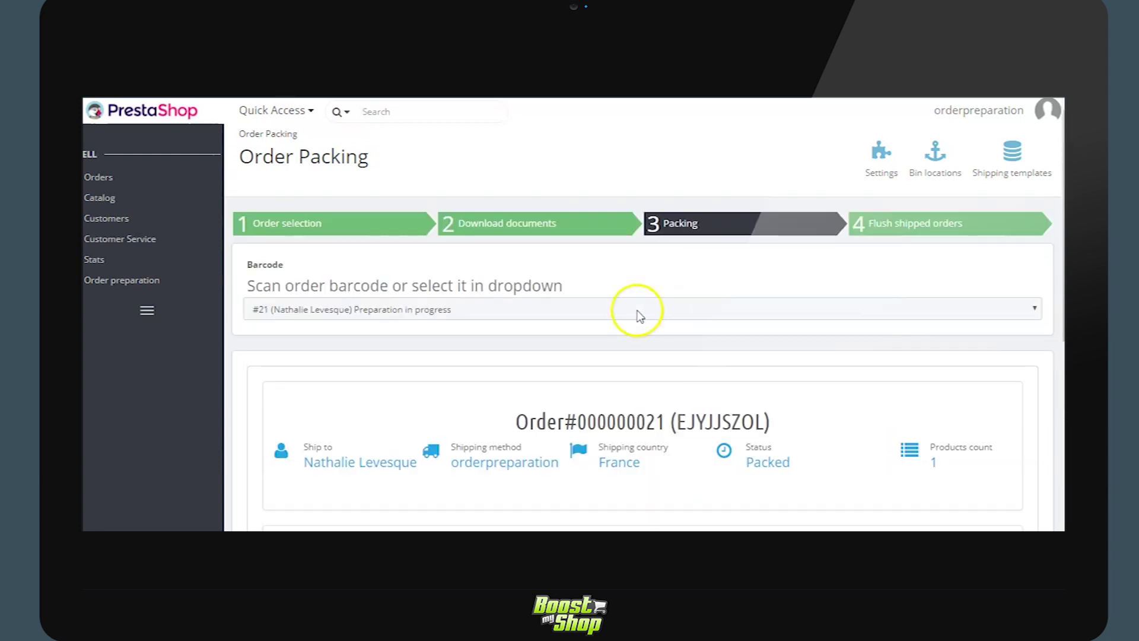
Step: Return to Order selection and confirm the In Progress list is now empty
left_click(316, 227)
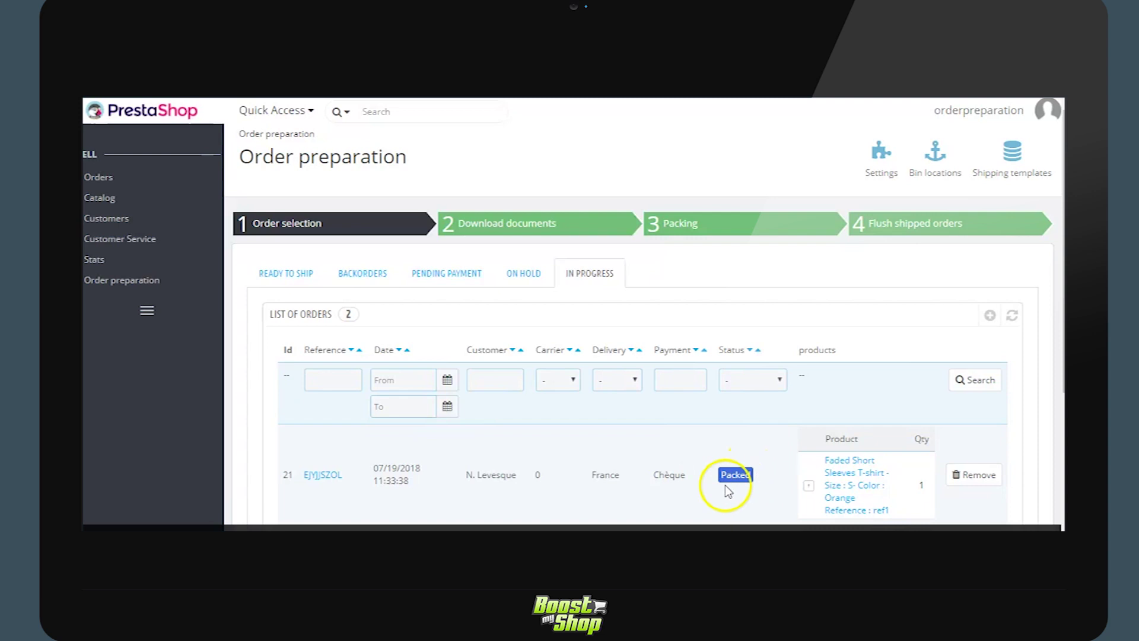
scroll(718, 487, "down", 2)
scroll(718, 487, "down", 2)
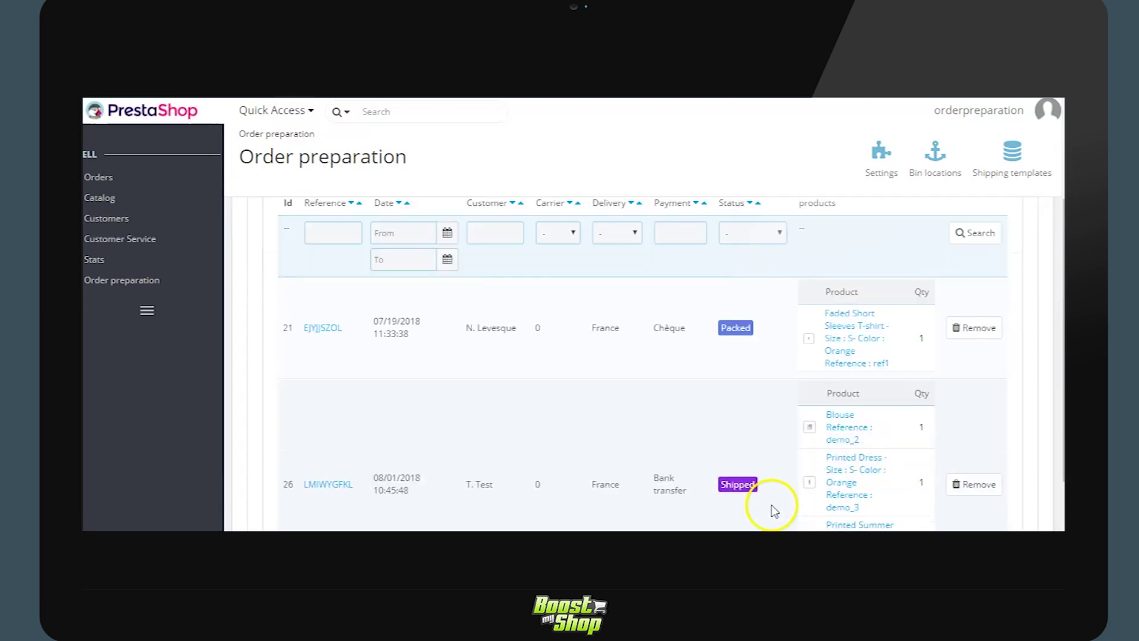
scroll(712, 475, "up", 4)
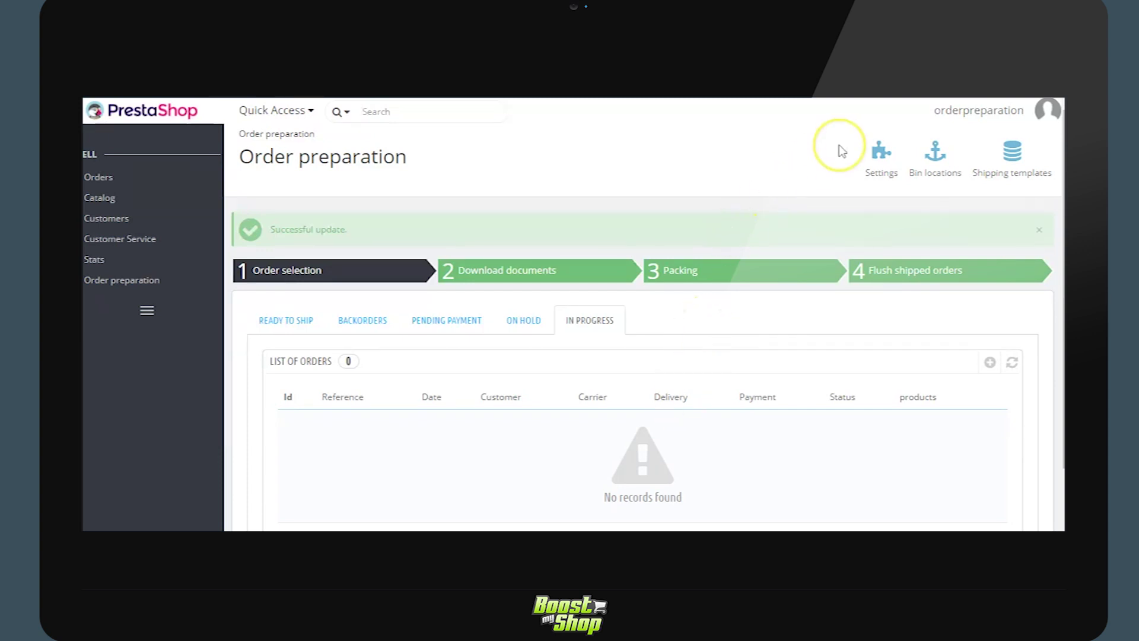
left_click(880, 153)
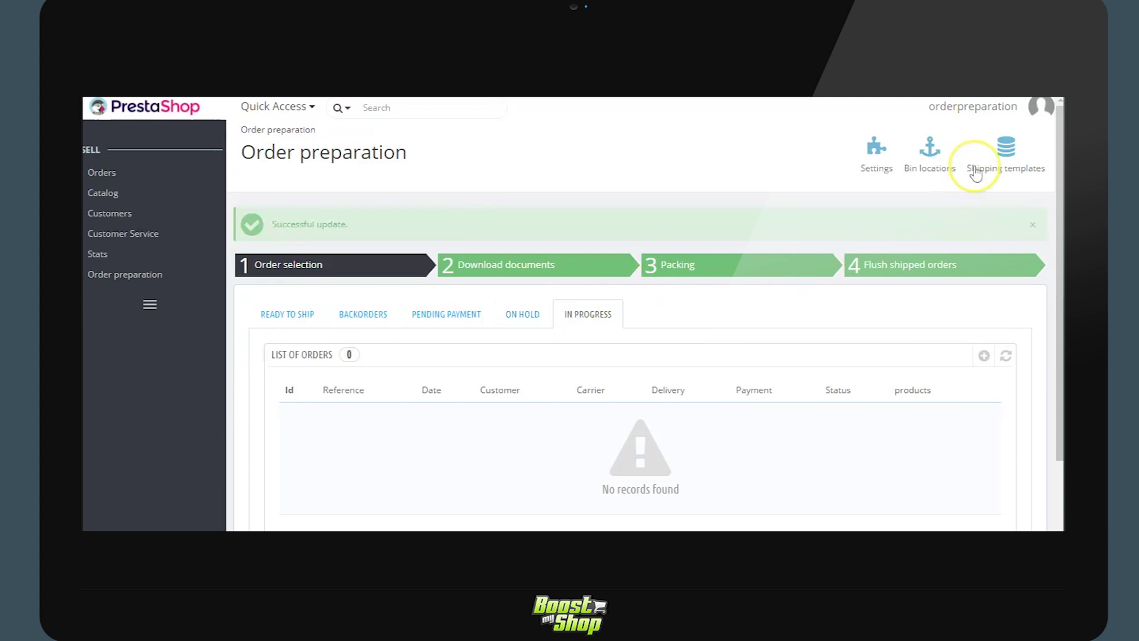
Step: In Bin locations management, set ref2's bin location to A2 and ref3's to 215
left_click(930, 150)
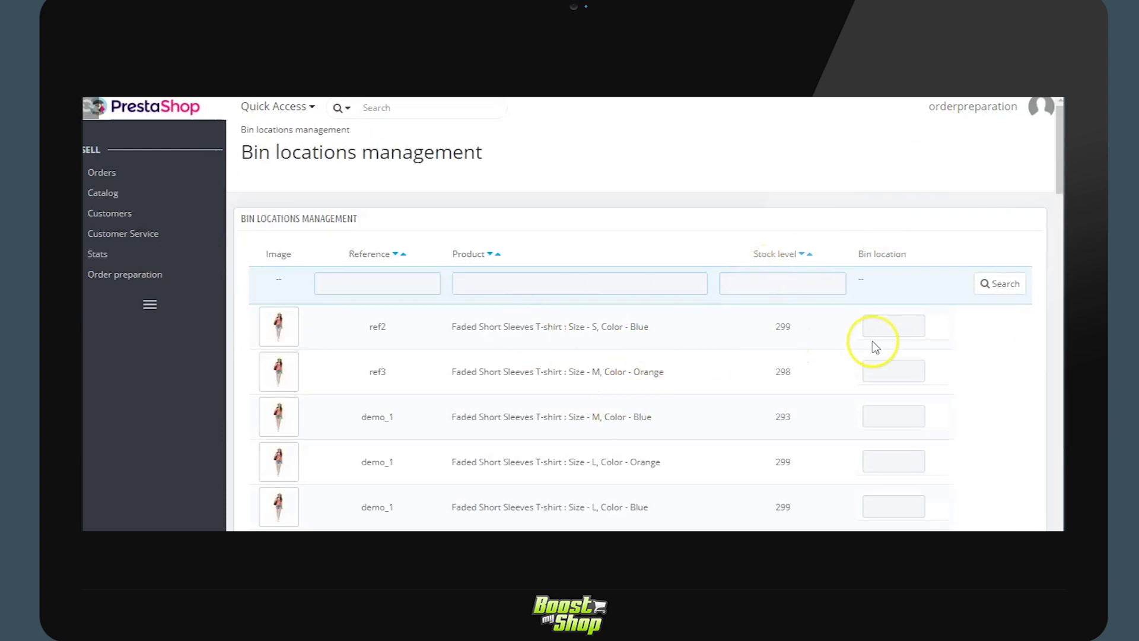
left_click(900, 322)
type("A2")
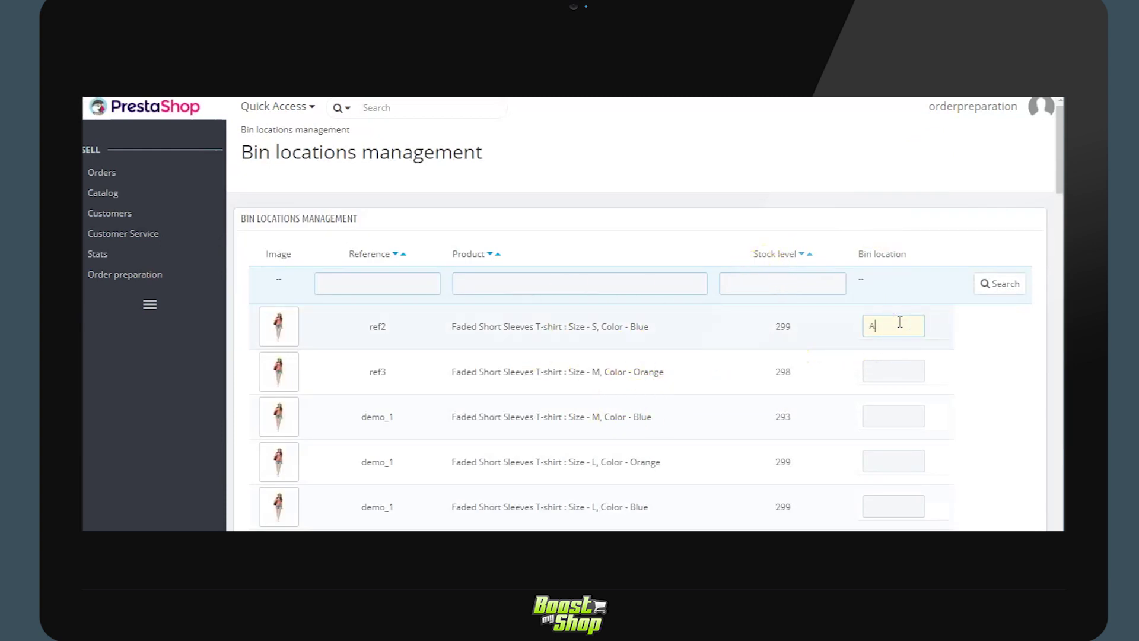
left_click(888, 370)
type("215")
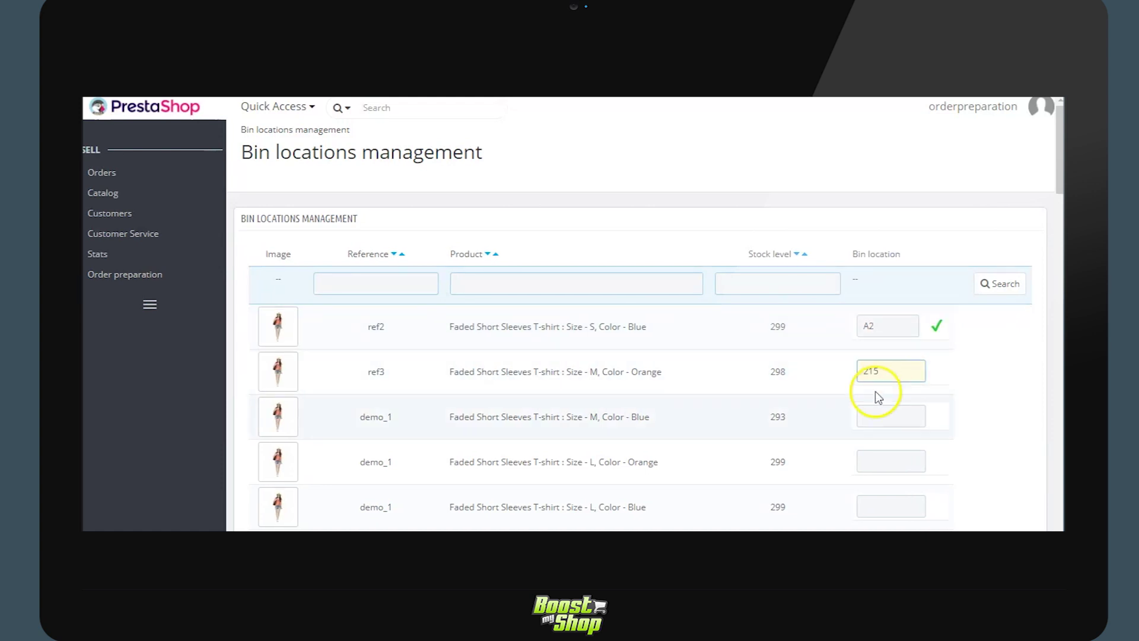
left_click(906, 244)
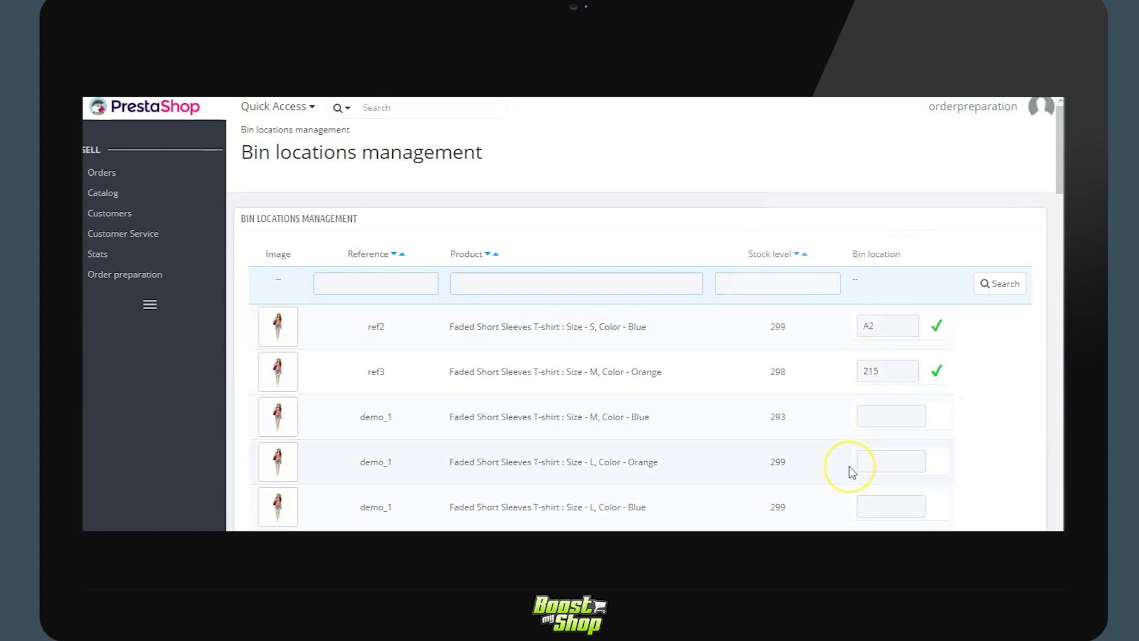
scroll(851, 468, "down", 1)
scroll(852, 469, "up", 1)
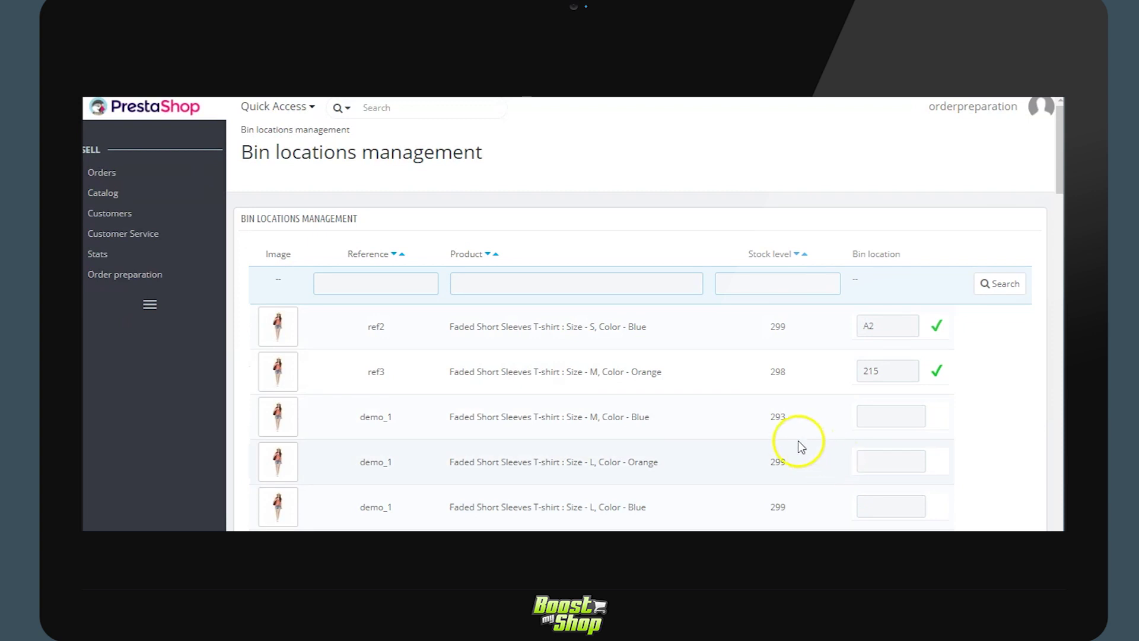